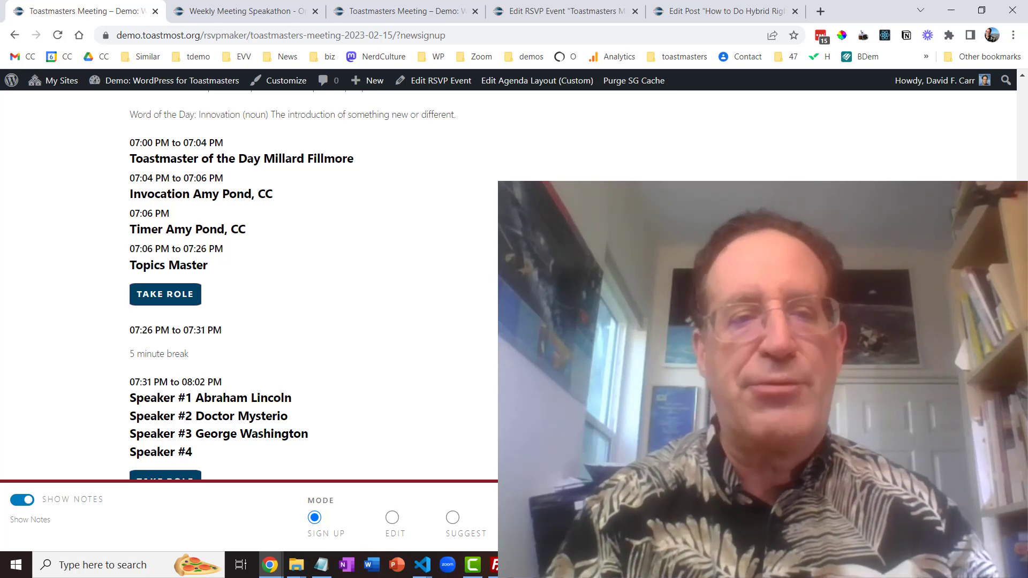
# Step: Sign up for the General Evaluator role and remove the assignment again
pyautogui.scroll(-4, 293, 284)
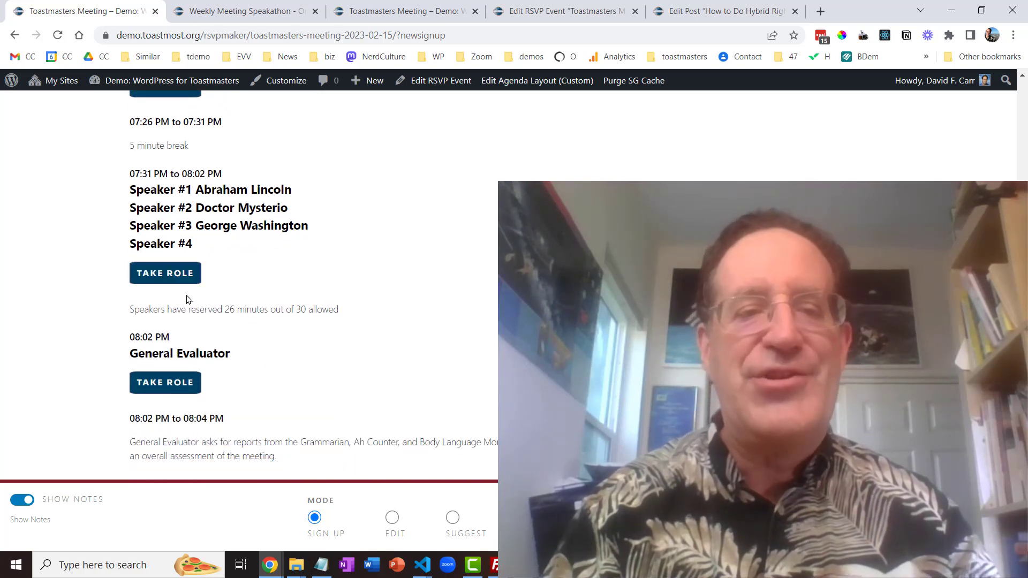
pyautogui.click(165, 383)
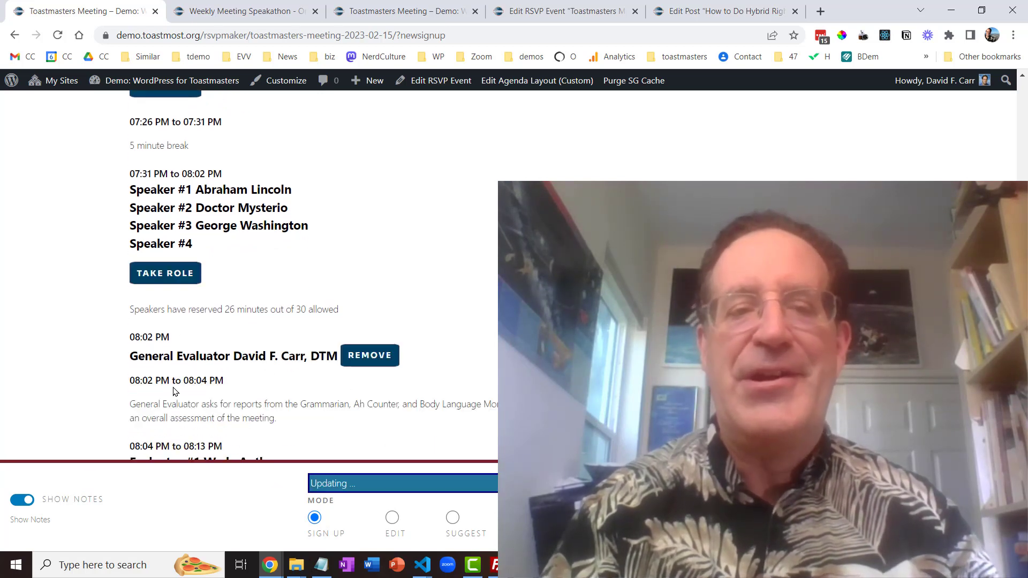
pyautogui.click(368, 356)
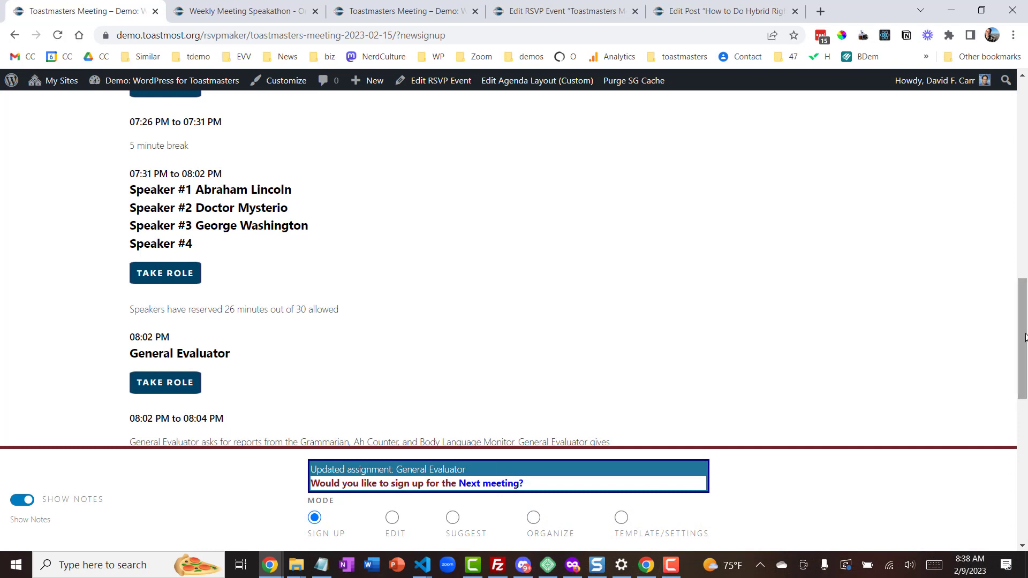
# Step: Take the open Speaker #4 role and set its path to Effective Coaching
pyautogui.moveTo(1026, 337); pyautogui.dragTo(991, 322)
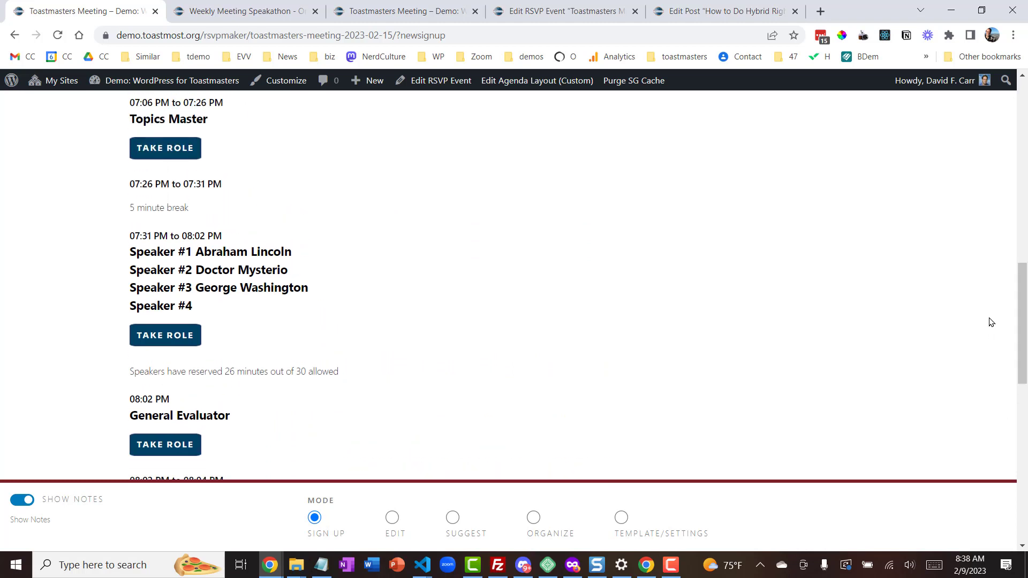
pyautogui.click(180, 340)
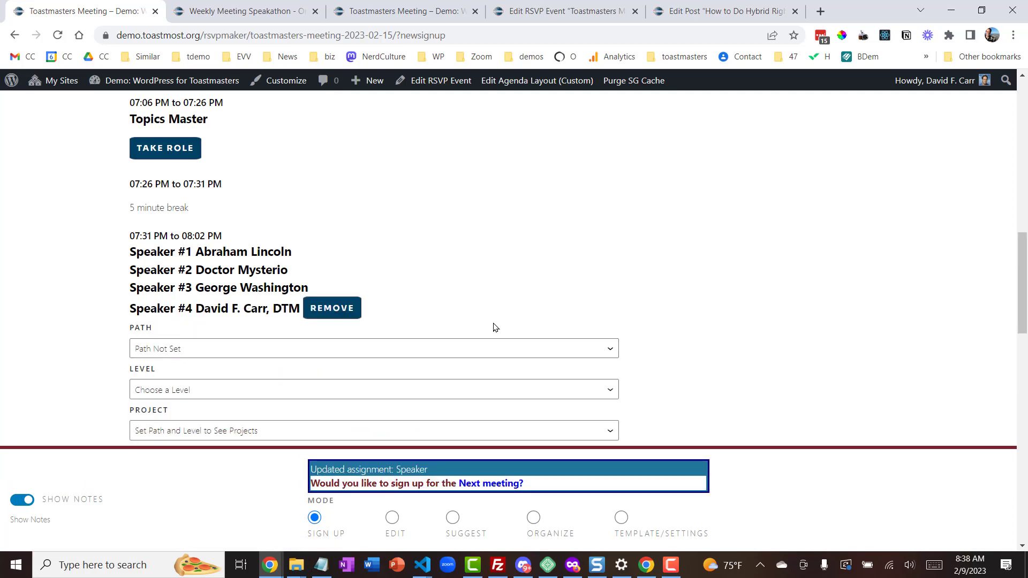
pyautogui.click(543, 349)
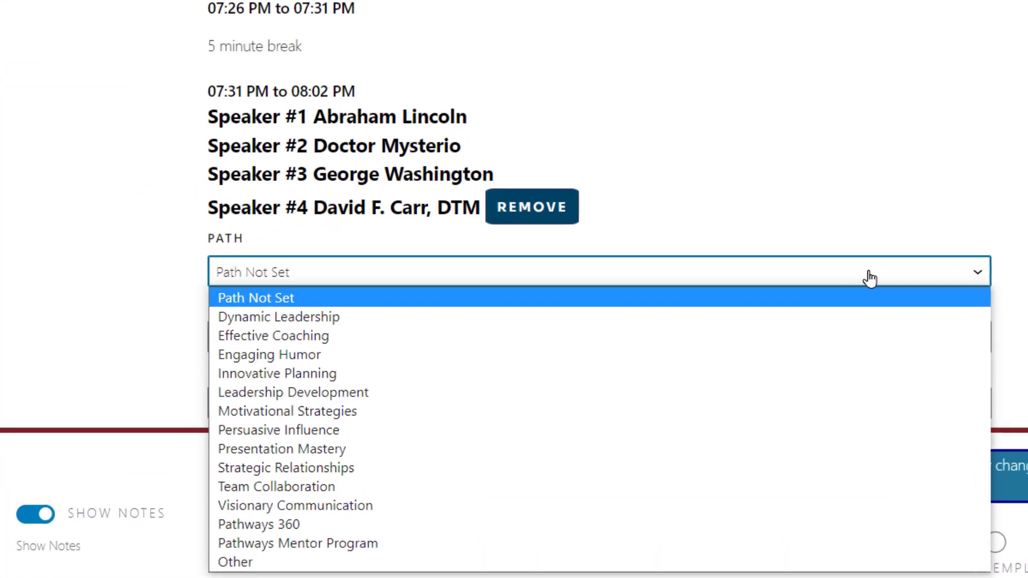
pyautogui.click(802, 340)
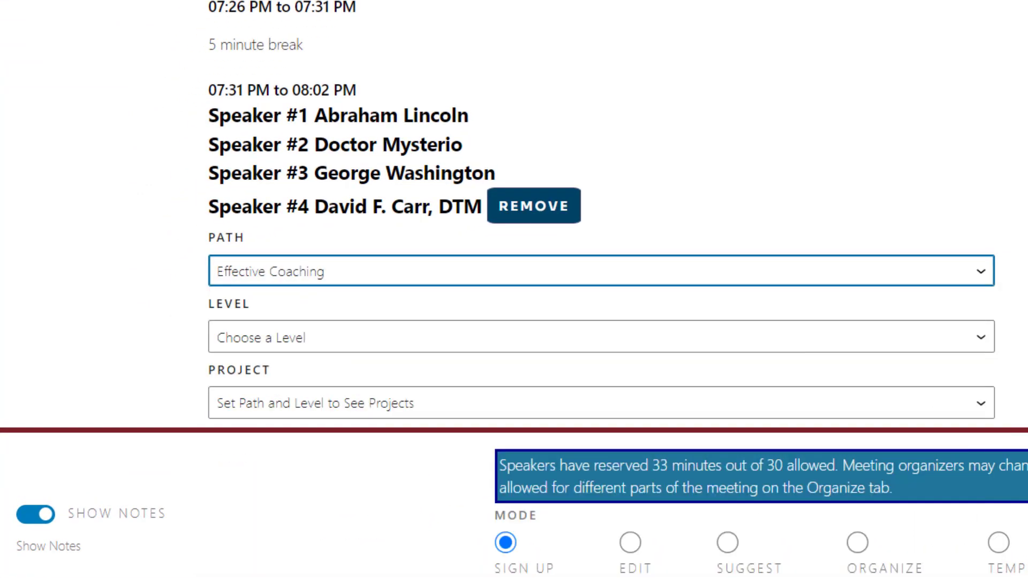
# Step: Set the Speaker #4 level to Level 3 Increasing Knowledge and the project to Deliver Social Speeches - First Speech
pyautogui.scroll(-3, 602, 214)
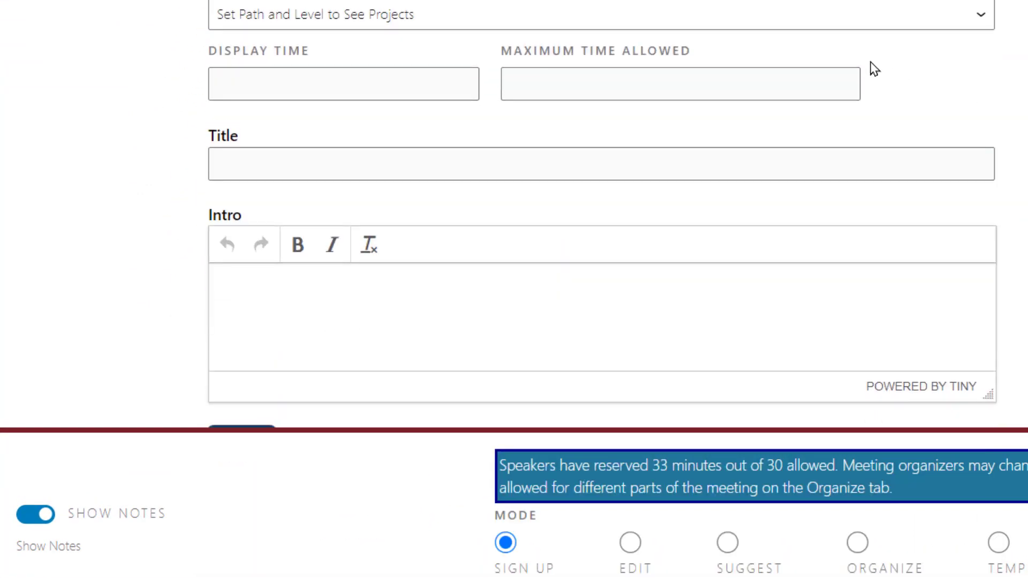
pyautogui.click(654, 31)
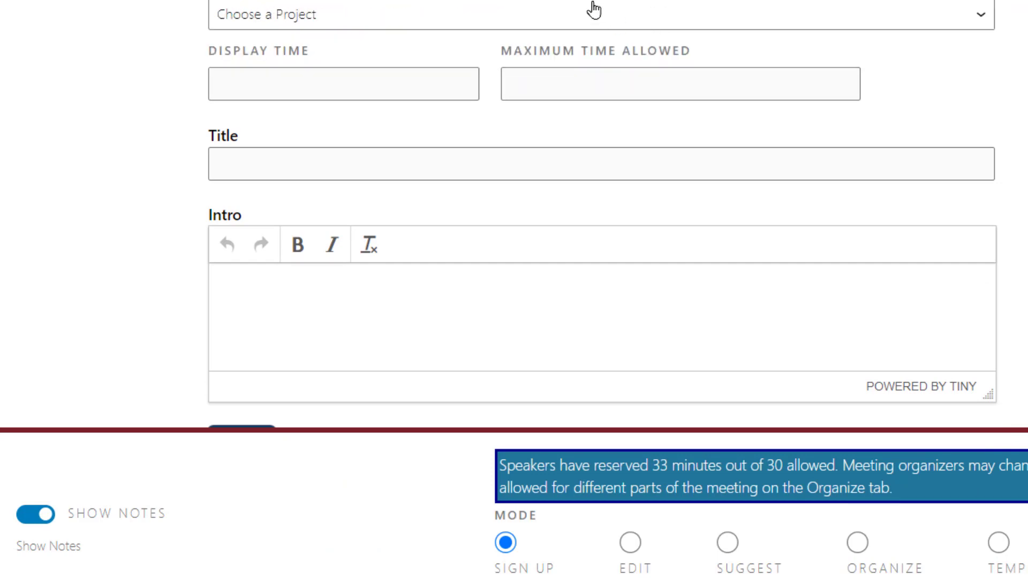
pyautogui.click(574, 25)
pyautogui.click(533, 170)
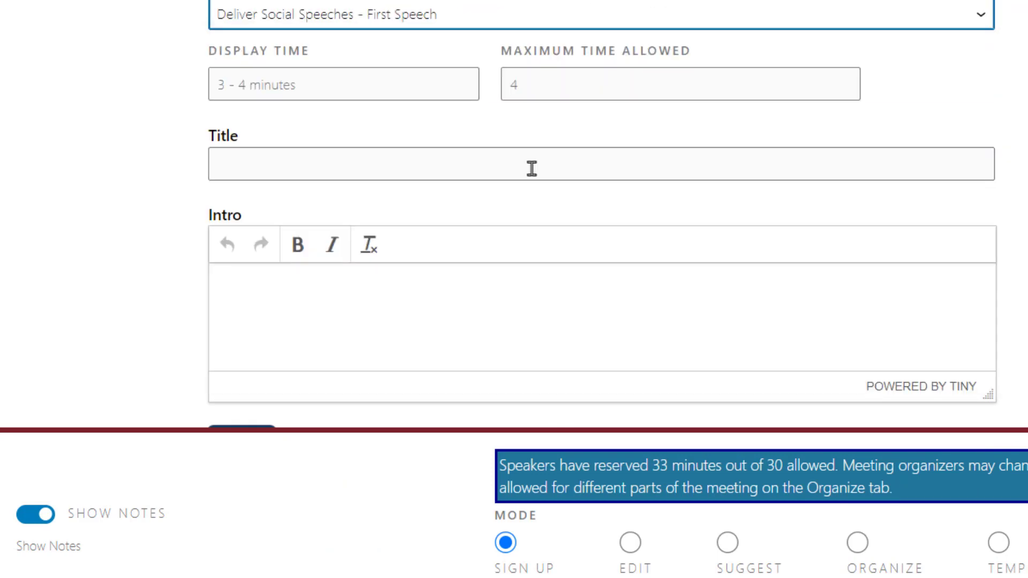
# Step: Enter "This is a great speech" as the title of the Speaker #4 speech
pyautogui.click(432, 170)
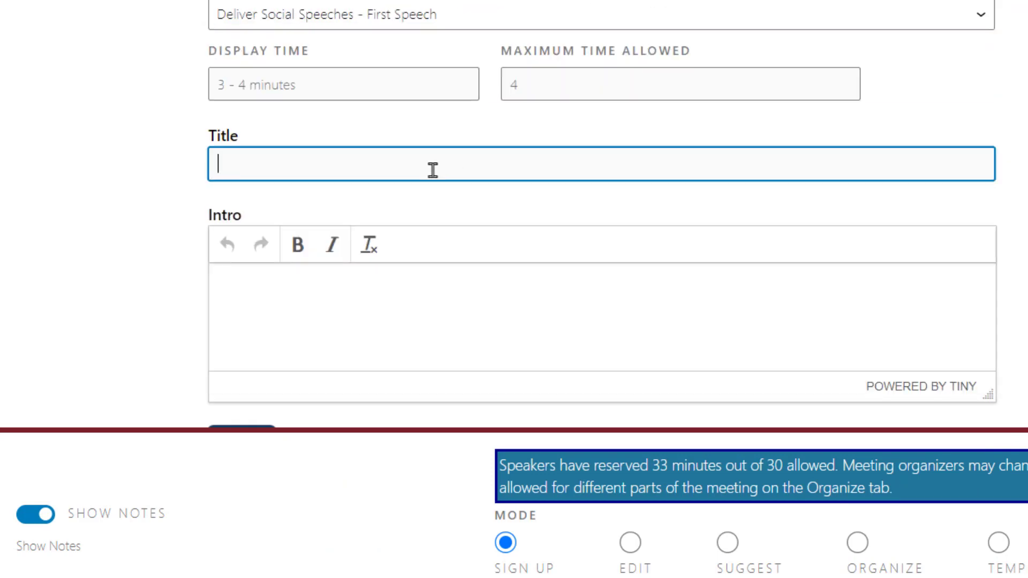
pyautogui.write('This is a great s')
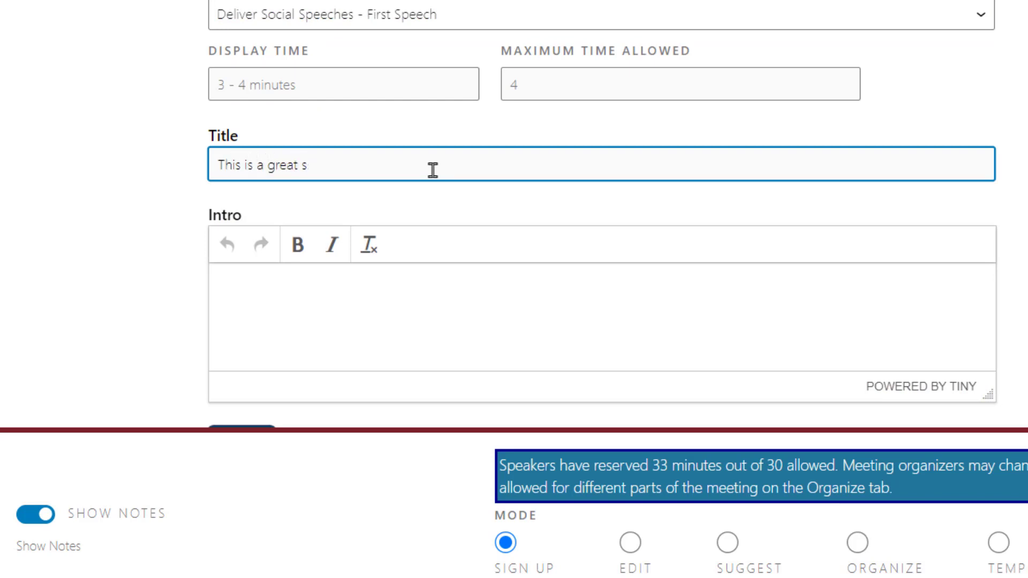
pyautogui.write('peech')
pyautogui.scroll(-3, 601, 214)
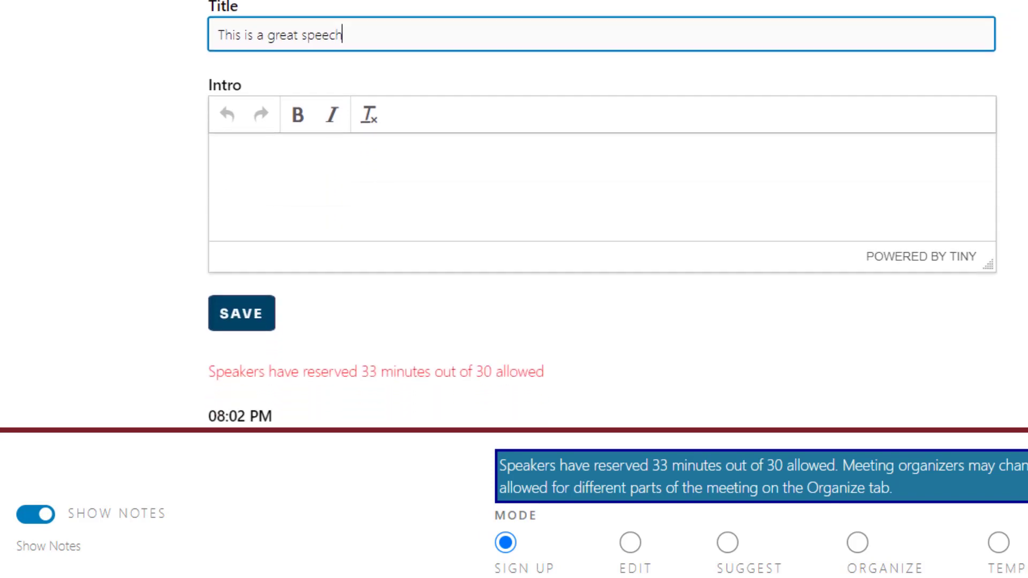
pyautogui.scroll(-4, 601, 214)
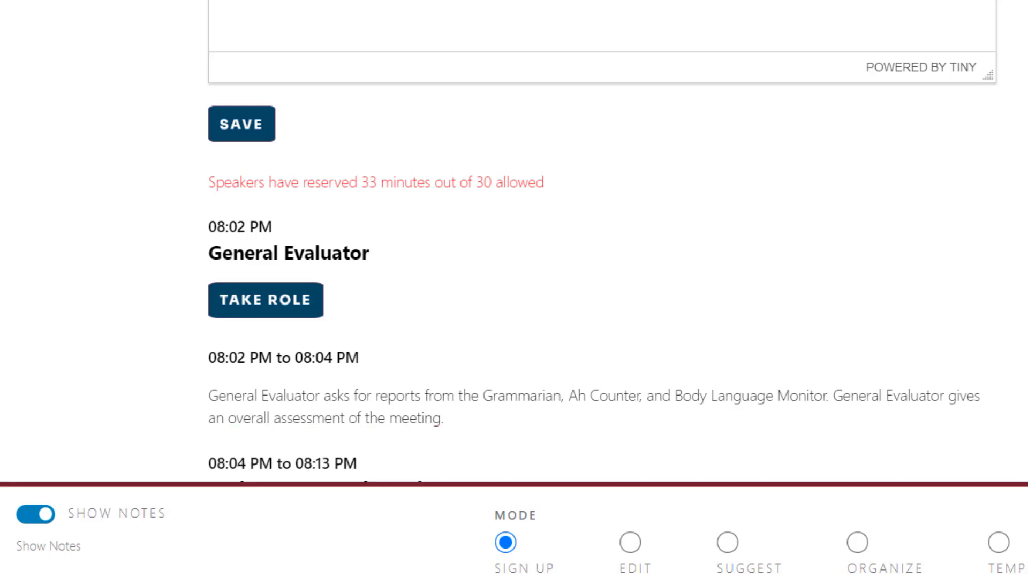
pyautogui.scroll(5, 601, 241)
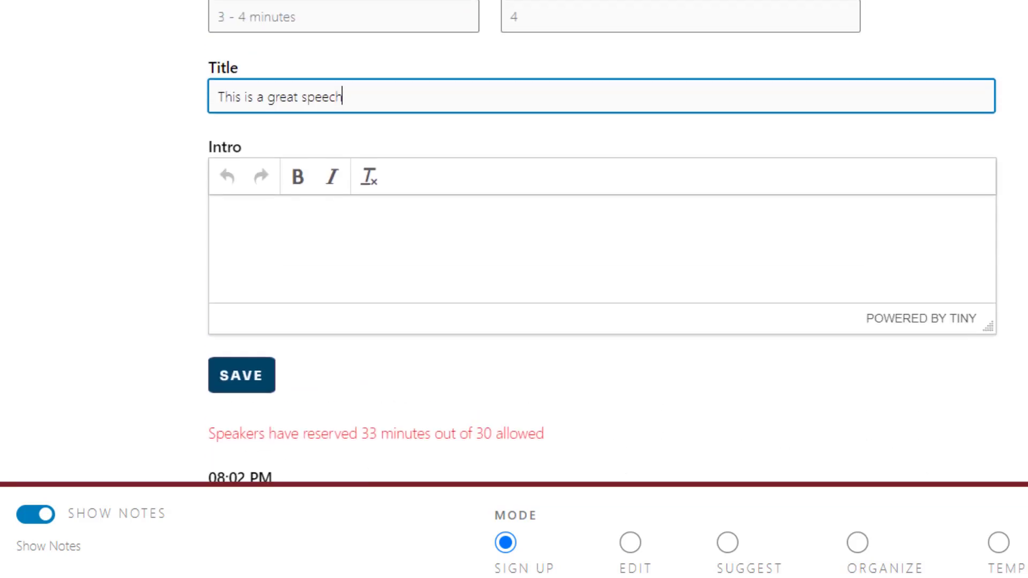
pyautogui.scroll(-3, 602, 241)
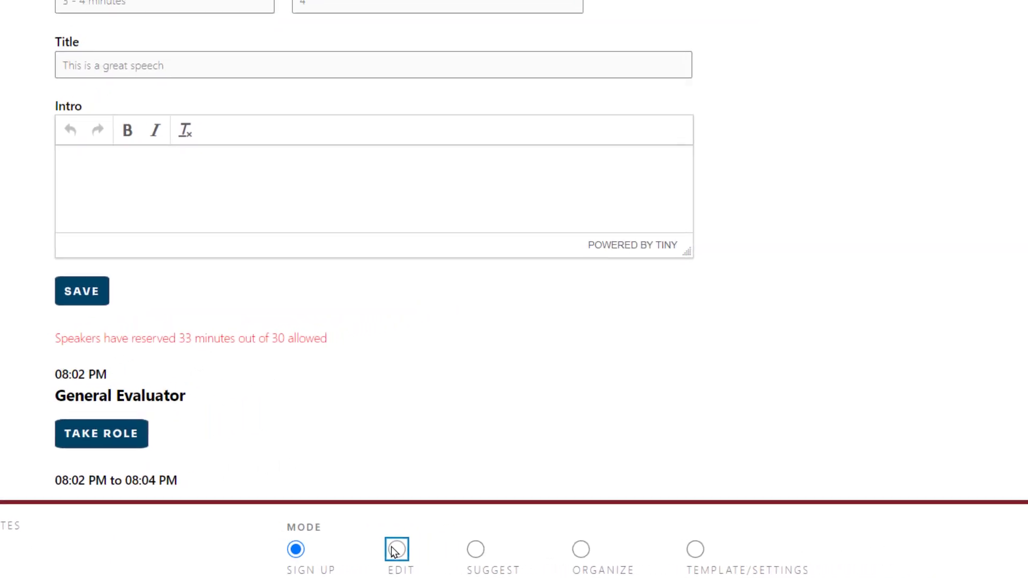
# Step: Switch the agenda to Edit mode and review the editable notes and the member assignments for the opening roles
pyautogui.click(394, 551)
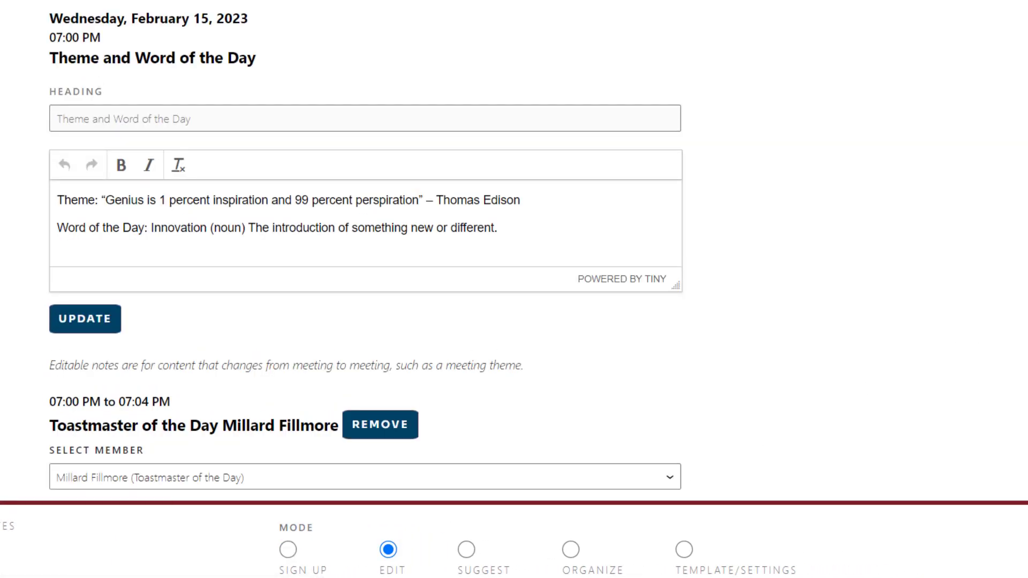
pyautogui.scroll(-3, 365, 290)
pyautogui.scroll(5, 365, 289)
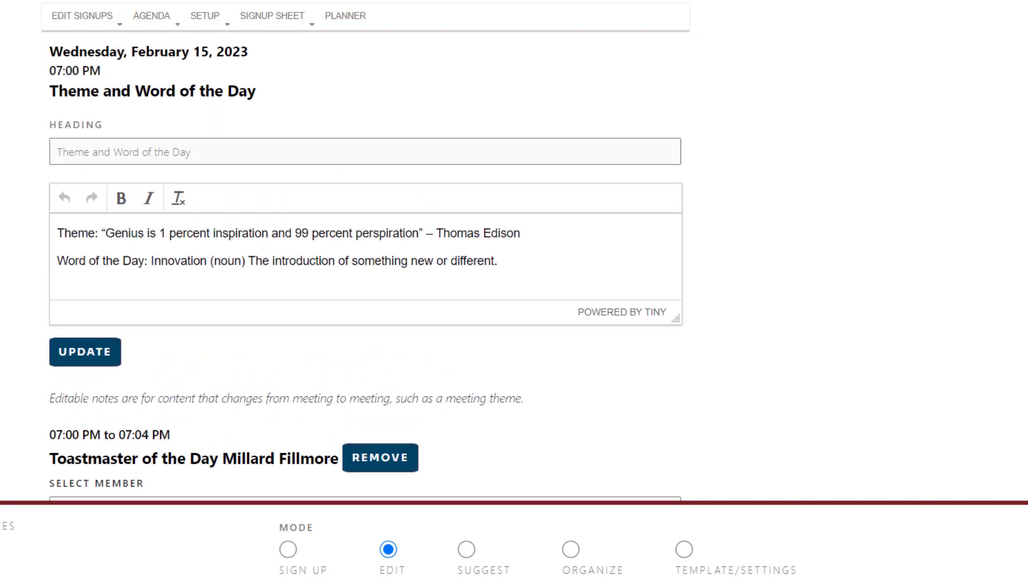
pyautogui.scroll(-3, 365, 289)
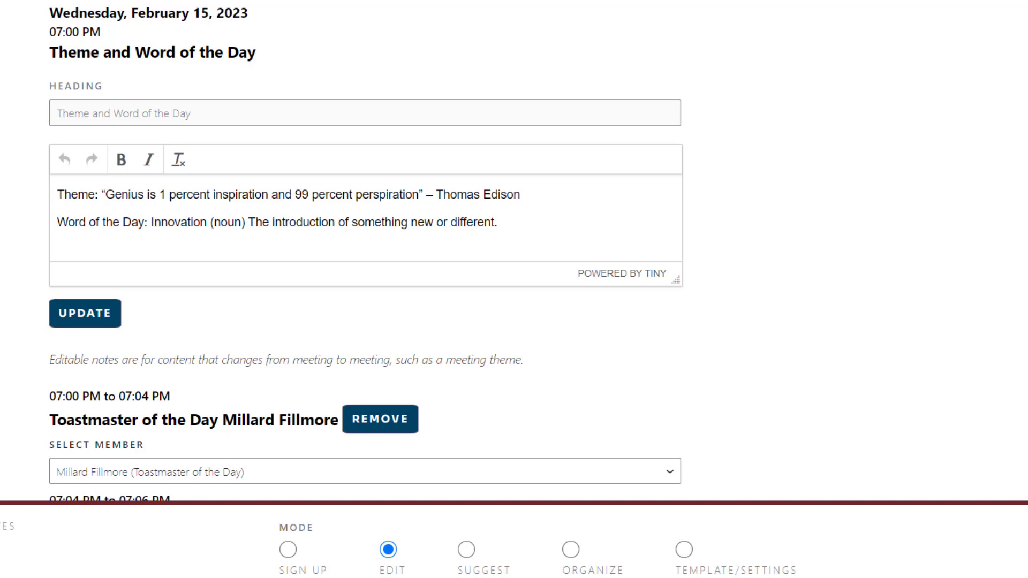
pyautogui.scroll(-7, 365, 252)
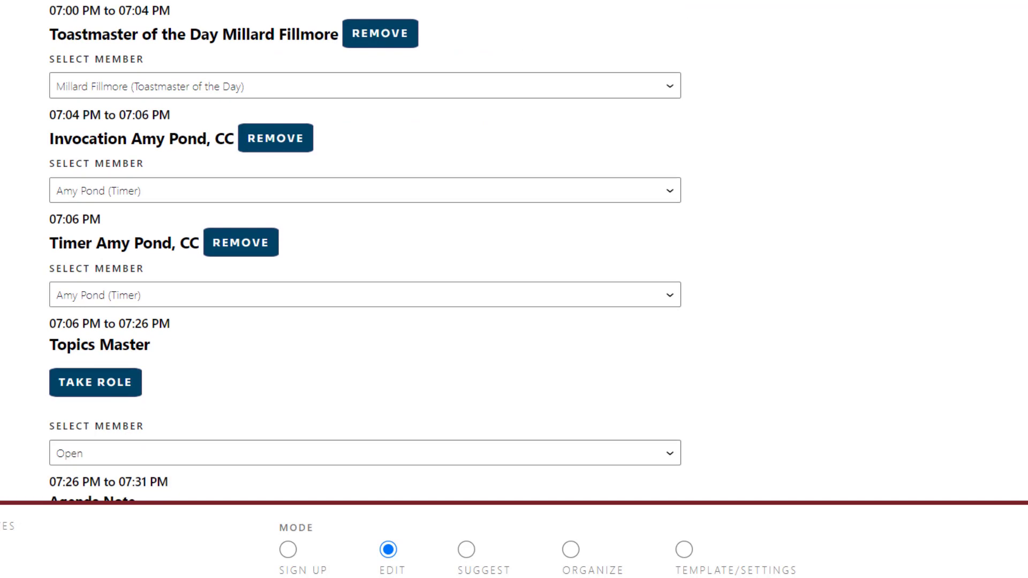
pyautogui.scroll(-7, 366, 252)
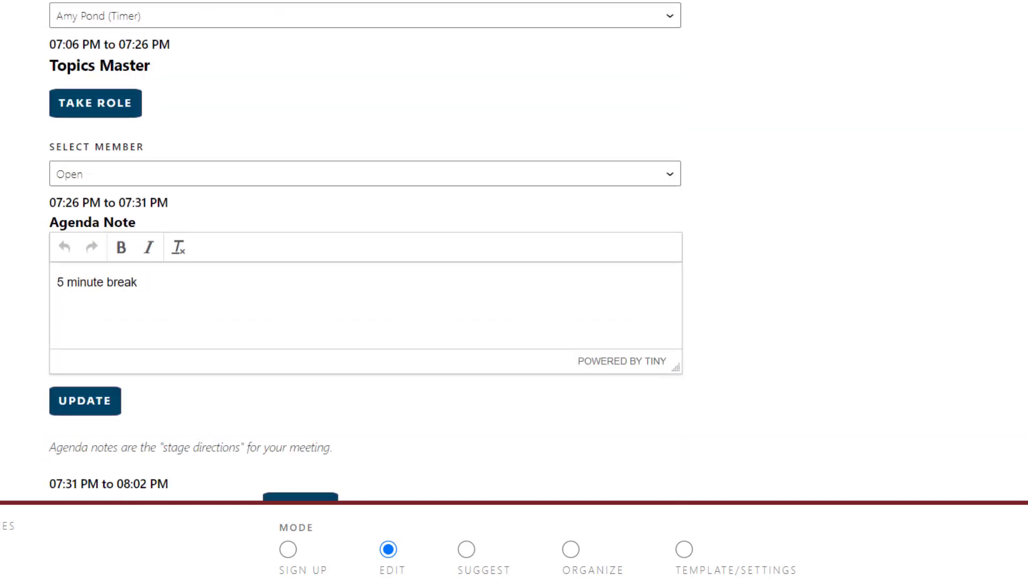
pyautogui.scroll(-7, 366, 252)
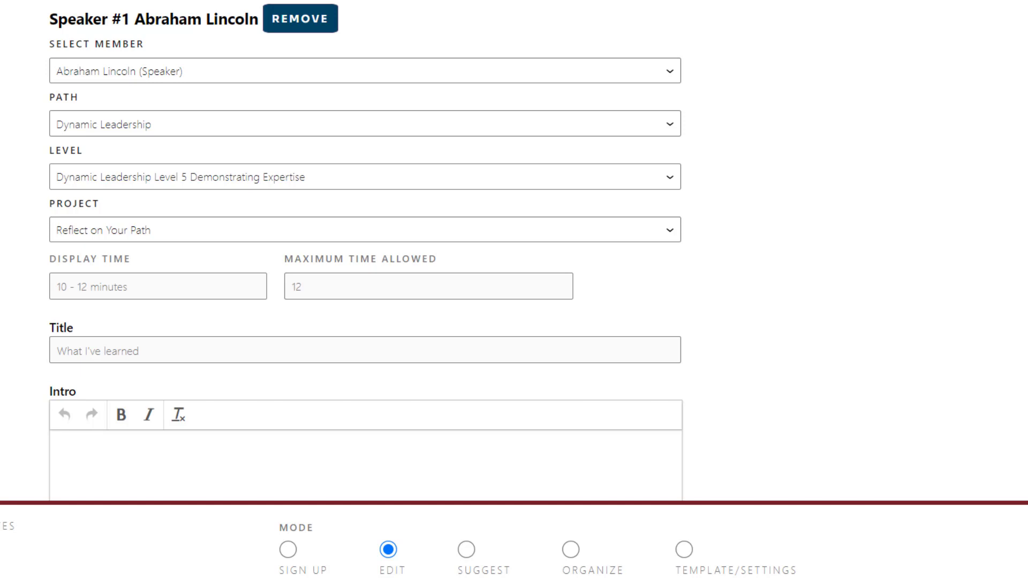
# Step: Review the remaining speakers' project details, the General Evaluator assignment and its agenda note in Edit mode
pyautogui.scroll(-11, 366, 251)
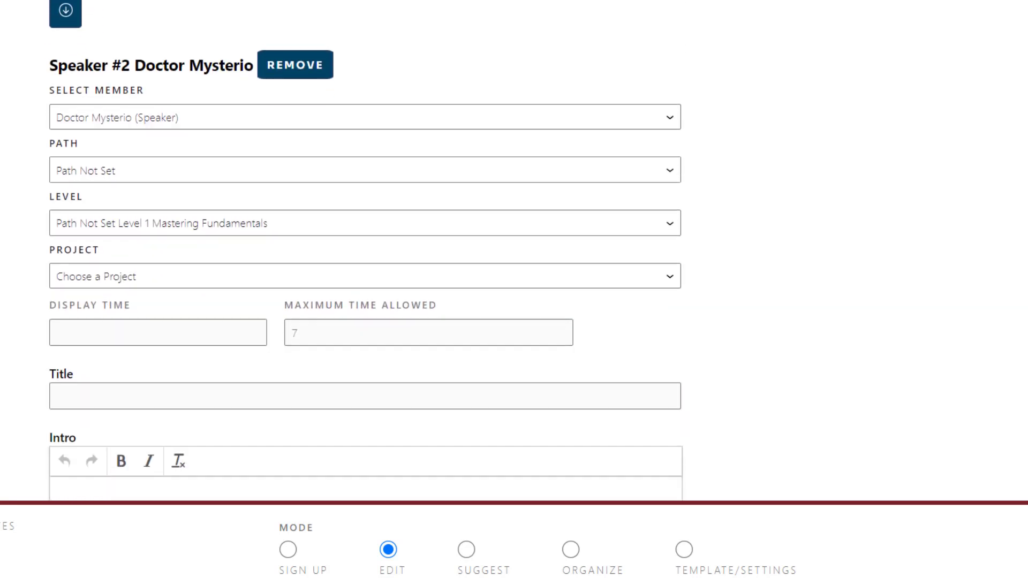
pyautogui.scroll(-4, 366, 252)
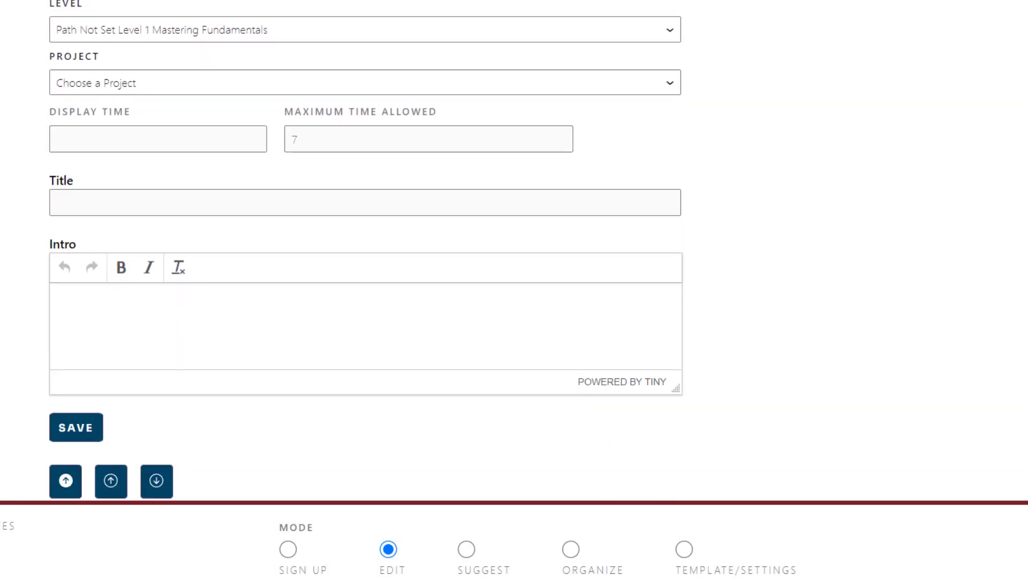
pyautogui.scroll(-4, 366, 252)
pyautogui.scroll(-7, 365, 251)
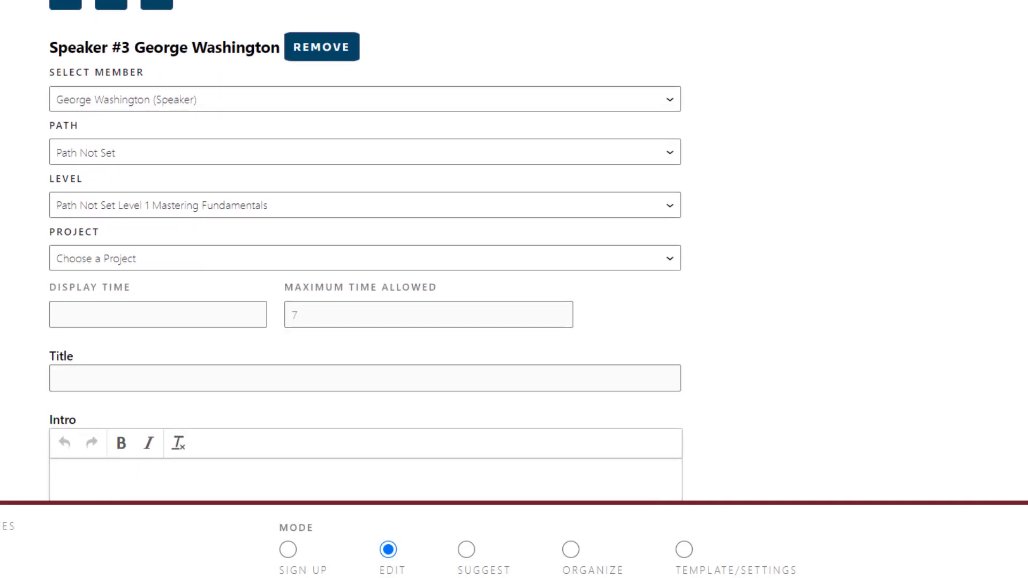
pyautogui.scroll(13, 366, 251)
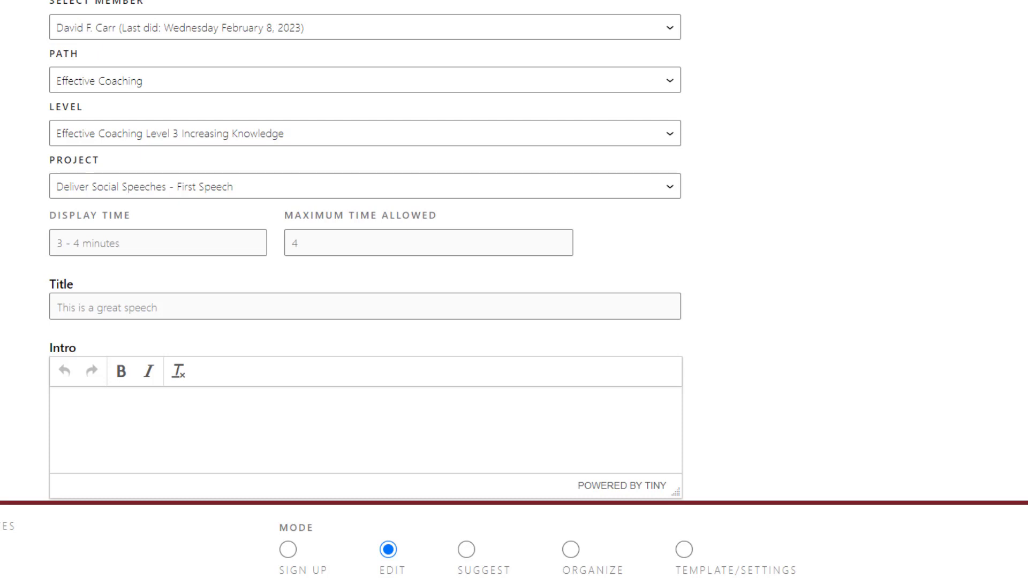
pyautogui.scroll(-6, 367, 248)
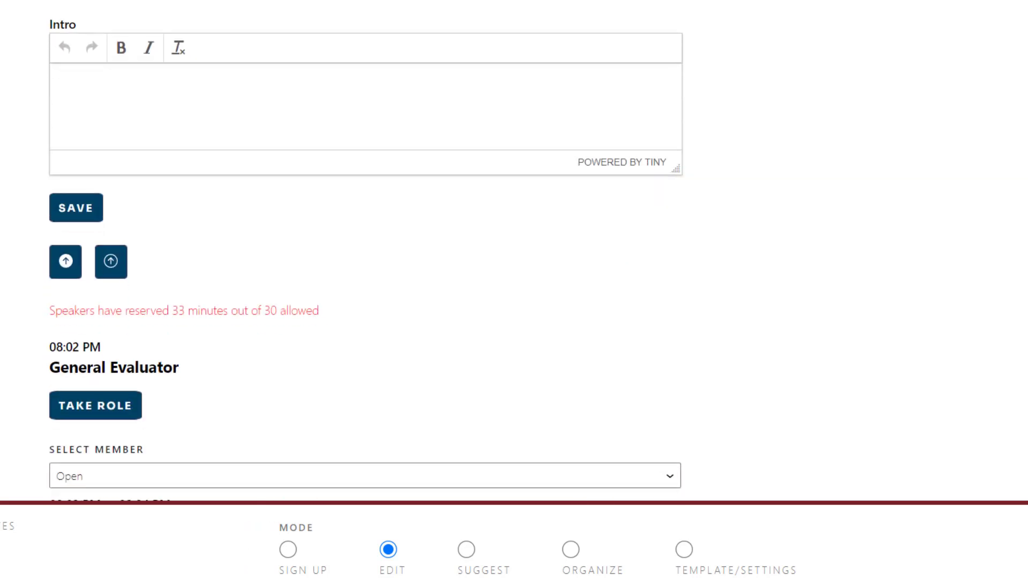
pyautogui.scroll(-4, 367, 256)
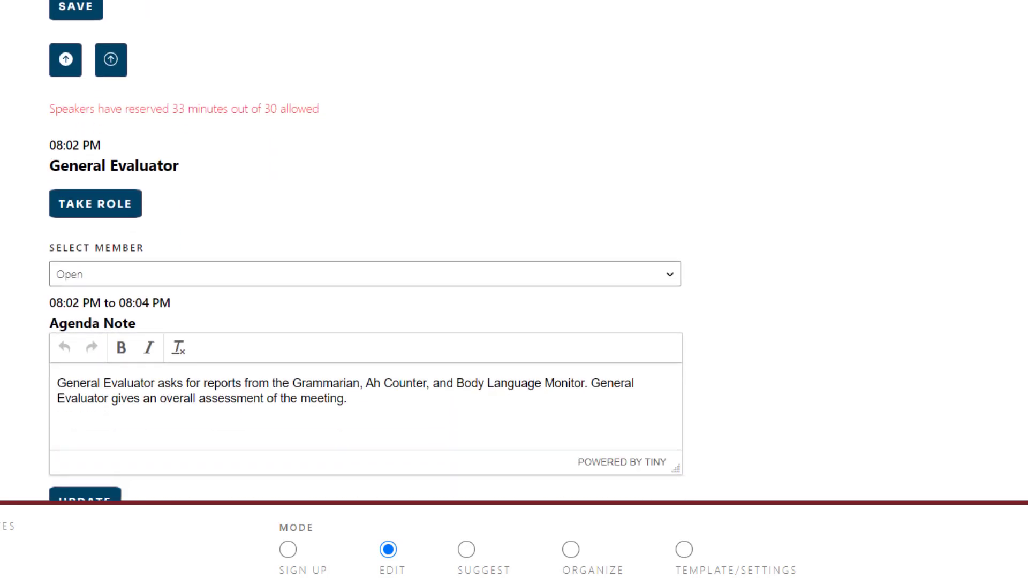
pyautogui.scroll(-1, 367, 250)
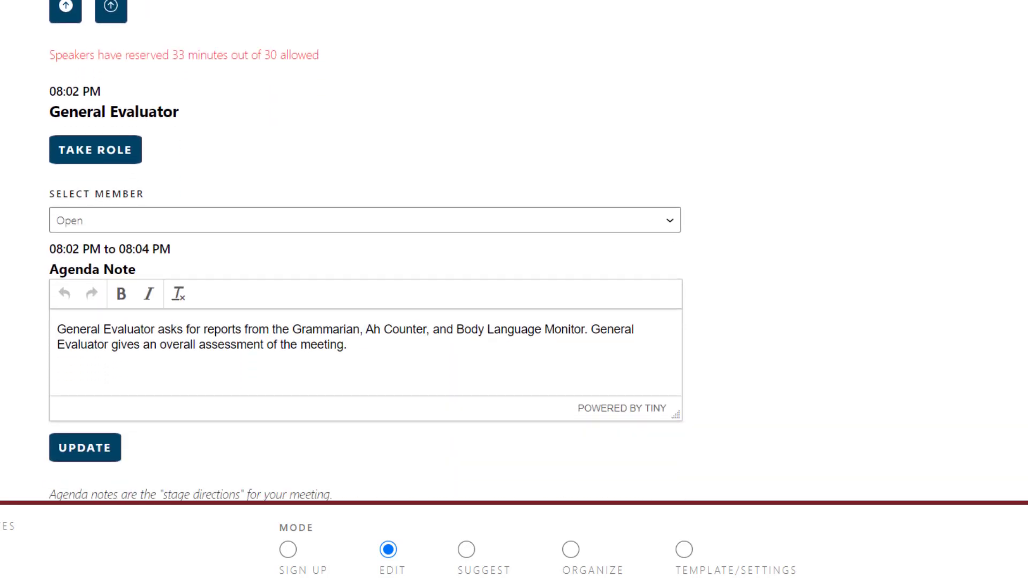
pyautogui.scroll(2, 366, 251)
pyautogui.scroll(20, 366, 251)
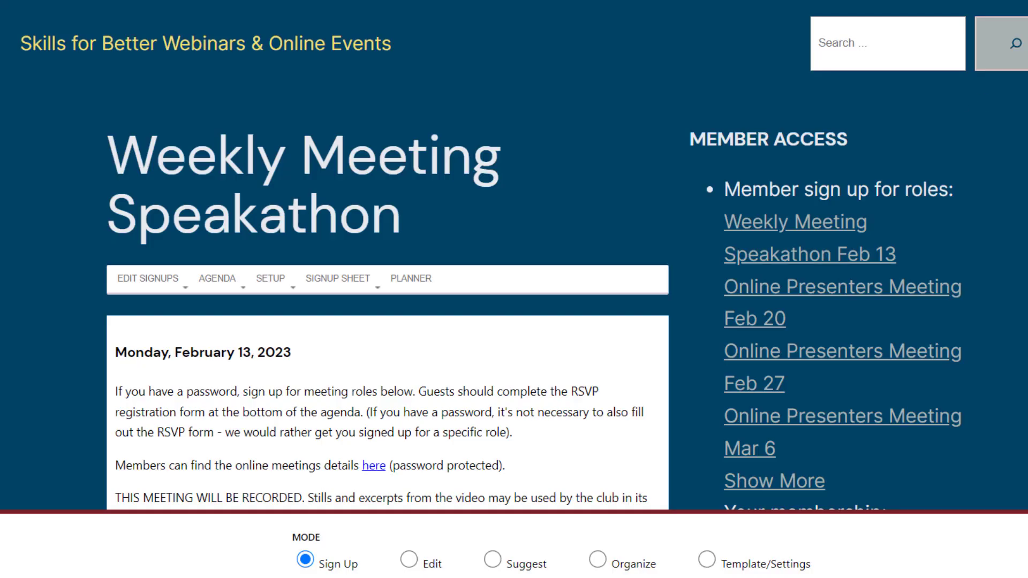
# Step: Look over the signup page of the Weekly Meeting Speakathon event
pyautogui.scroll(3, 515, 255)
pyautogui.scroll(-15, 514, 255)
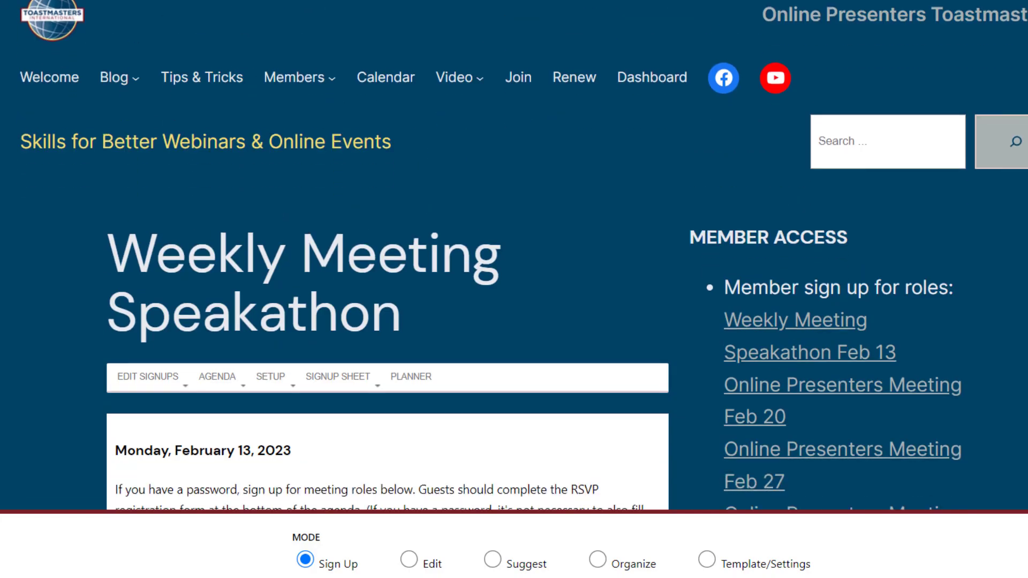
pyautogui.scroll(-2, 514, 255)
pyautogui.scroll(15, 514, 256)
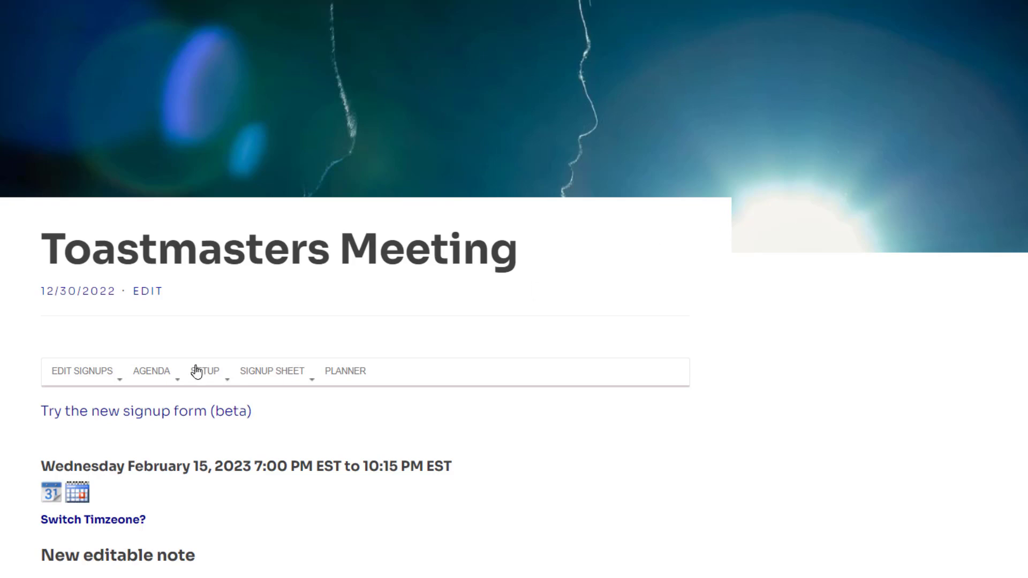
# Step: Open the new signup form (beta) and enable its use by default in the administrator-only template settings
pyautogui.click(140, 418)
pyautogui.scroll(-8, 1010, 184)
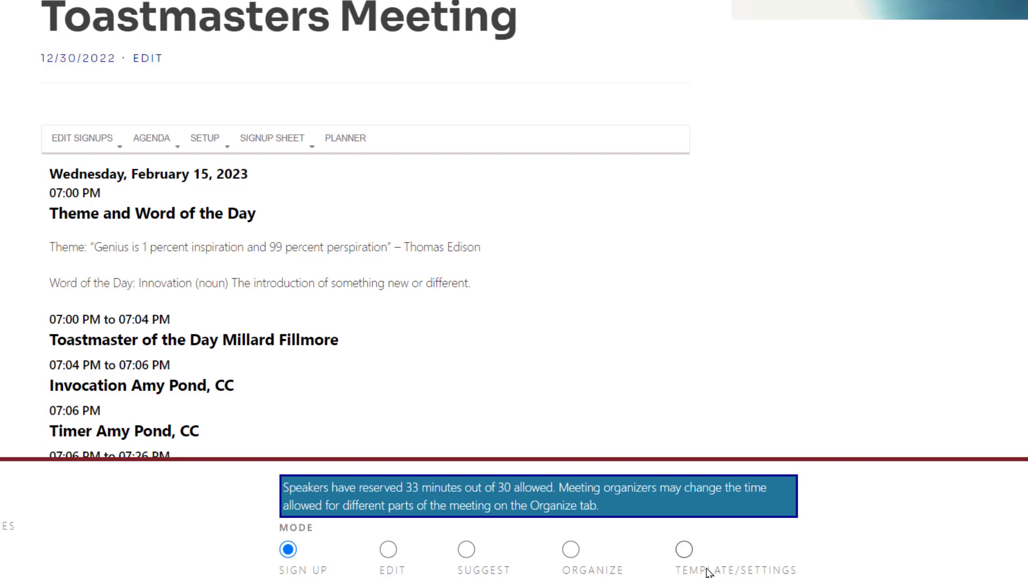
pyautogui.click(685, 550)
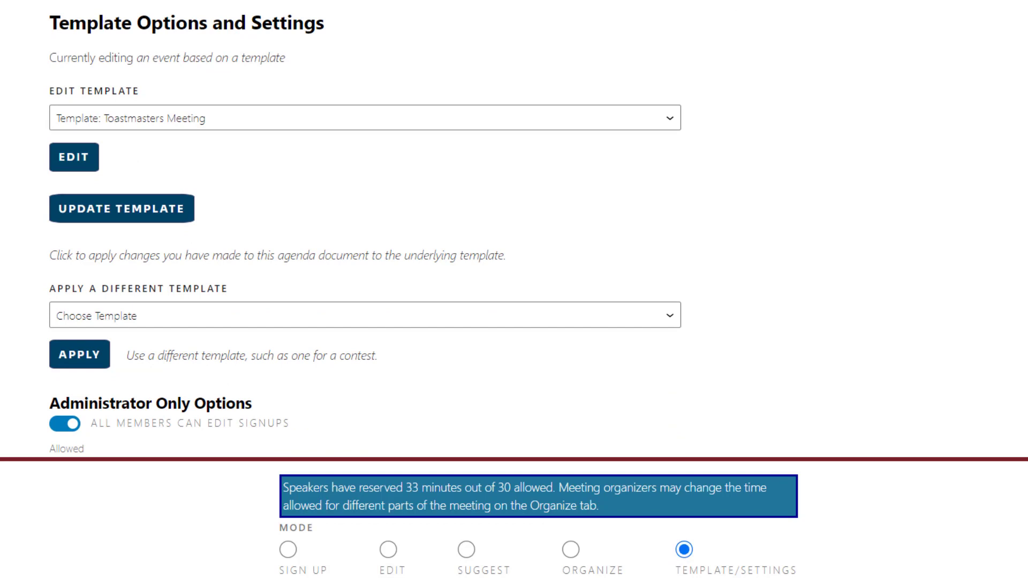
pyautogui.scroll(-3, 615, 411)
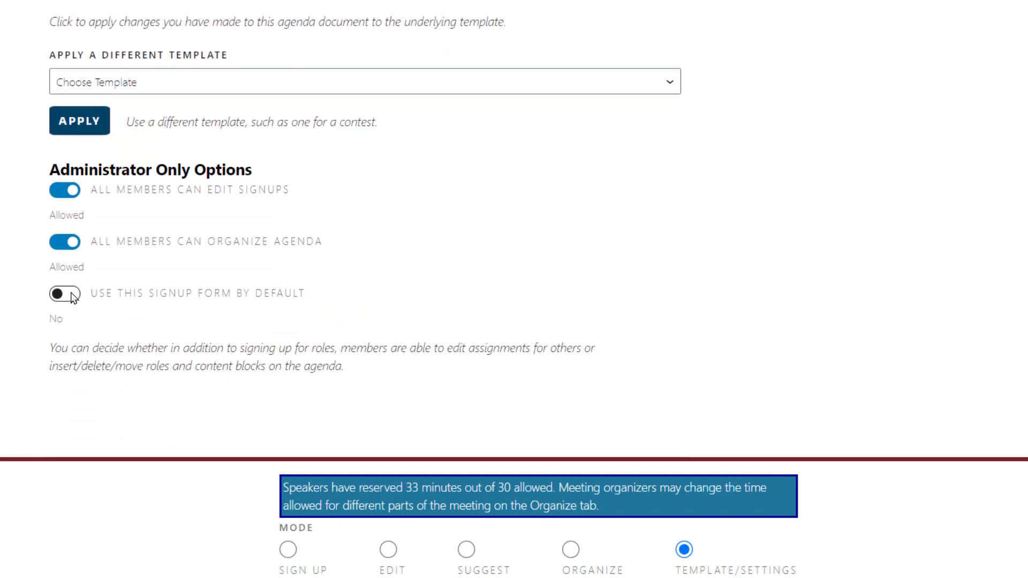
pyautogui.click(73, 299)
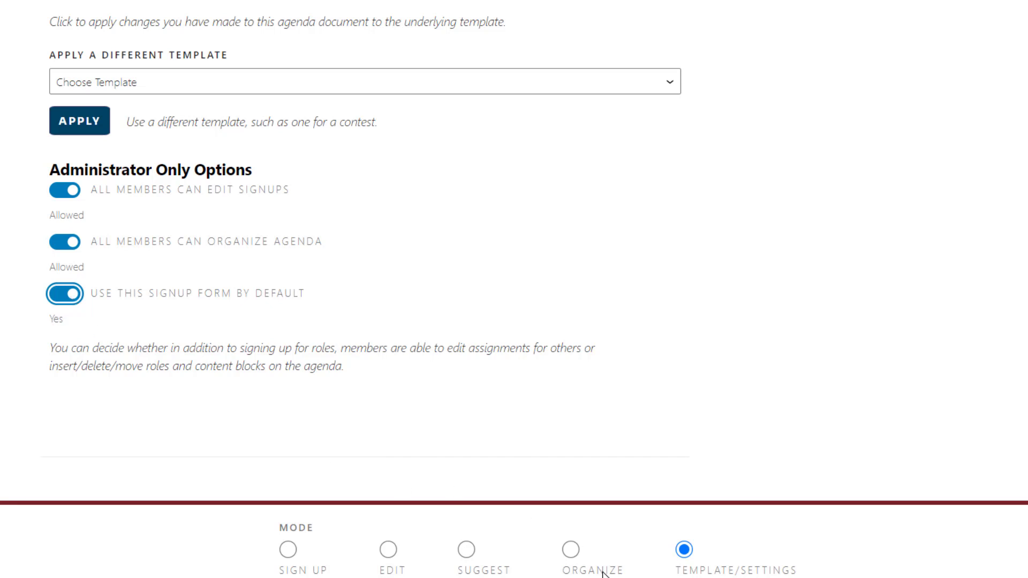
# Step: Switch the signup form to Organize mode, and examine the Speaker role block's settings in the RSVP event editor
pyautogui.click(572, 550)
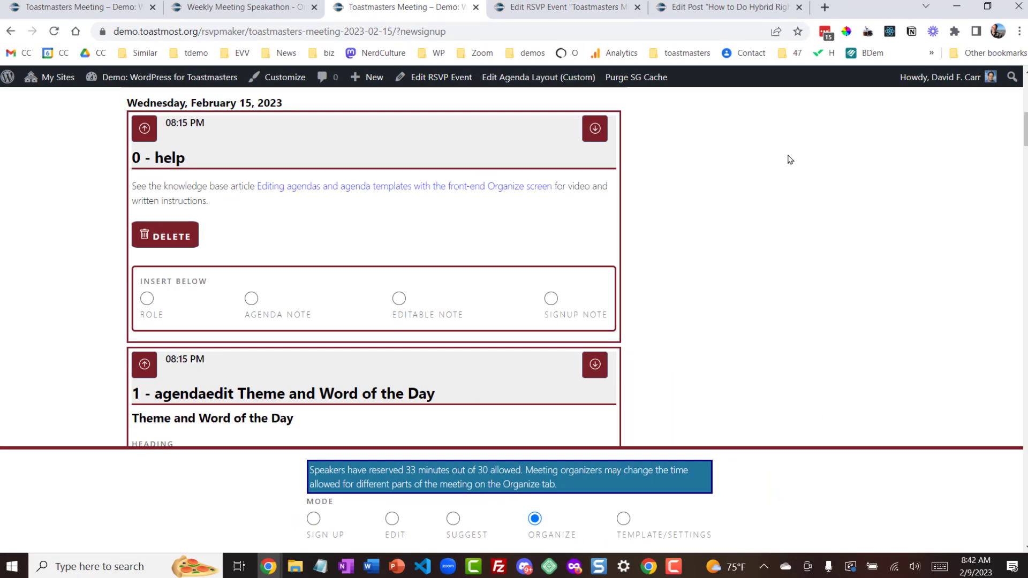
pyautogui.click(558, 13)
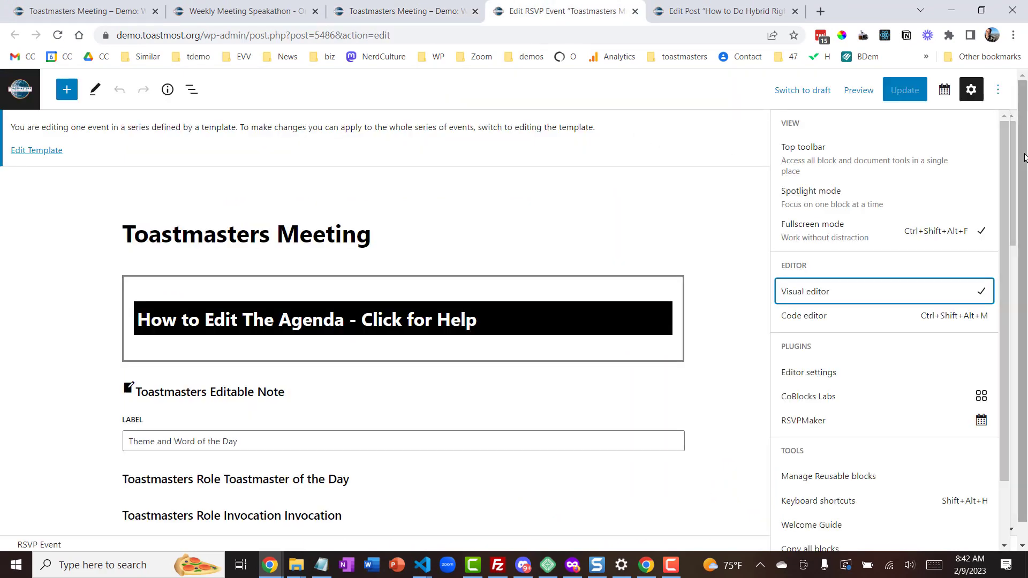
pyautogui.moveTo(1002, 159); pyautogui.dragTo(1021, 293)
pyautogui.click(1010, 236)
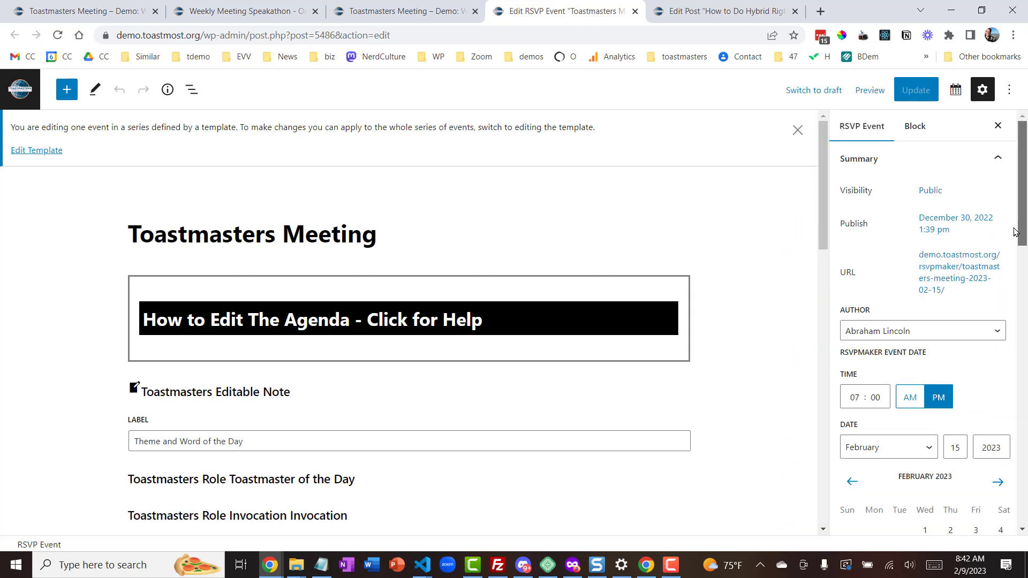
pyautogui.scroll(-4, 857, 234)
pyautogui.moveTo(821, 198); pyautogui.dragTo(803, 317)
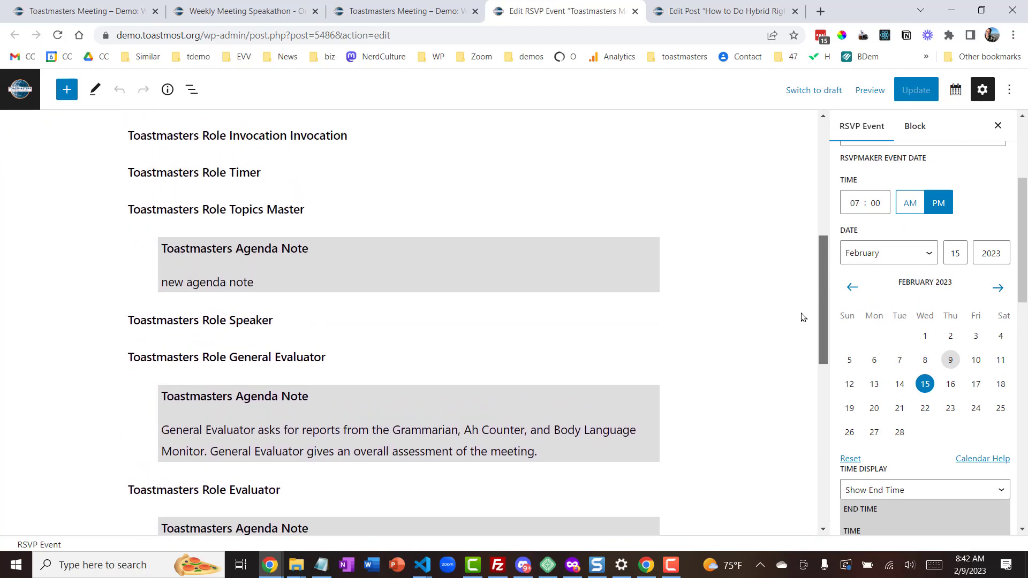
pyautogui.click(206, 306)
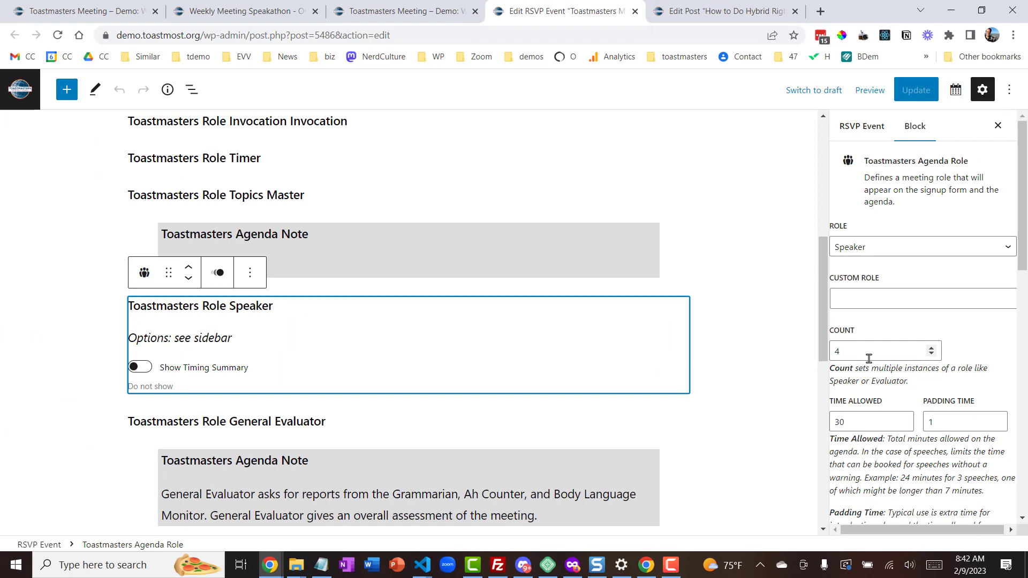
# Step: Look over the "How to Do Hybrid Right" workshop post and its transcript in the post editor
pyautogui.click(708, 14)
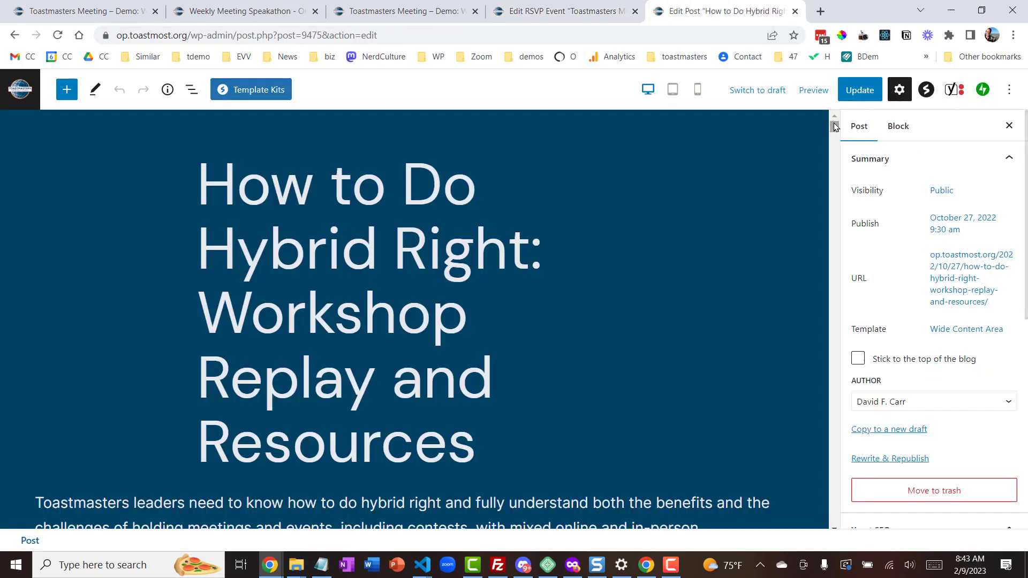
pyautogui.moveTo(834, 123); pyautogui.dragTo(835, 153)
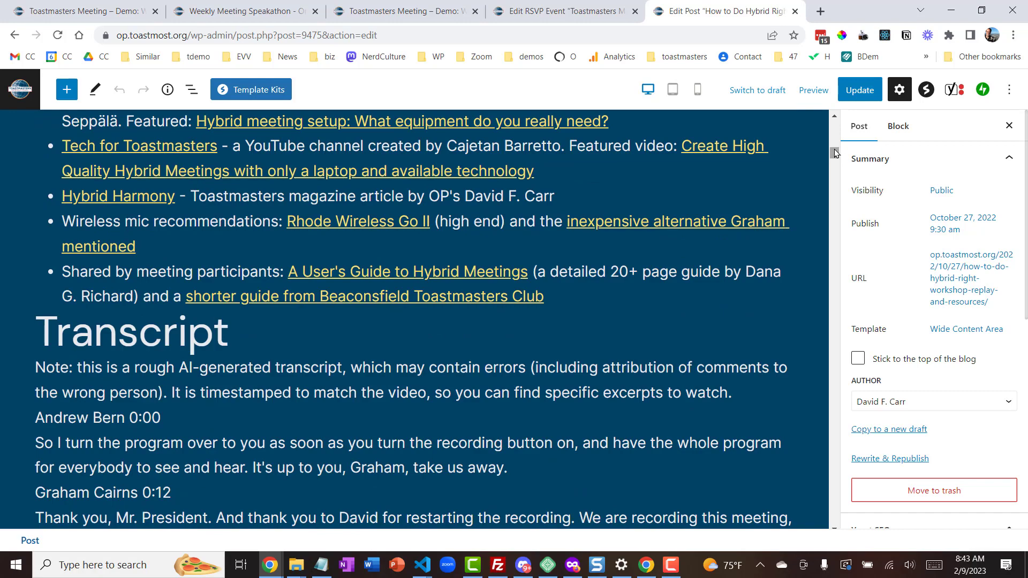
pyautogui.moveTo(834, 153); pyautogui.dragTo(834, 119)
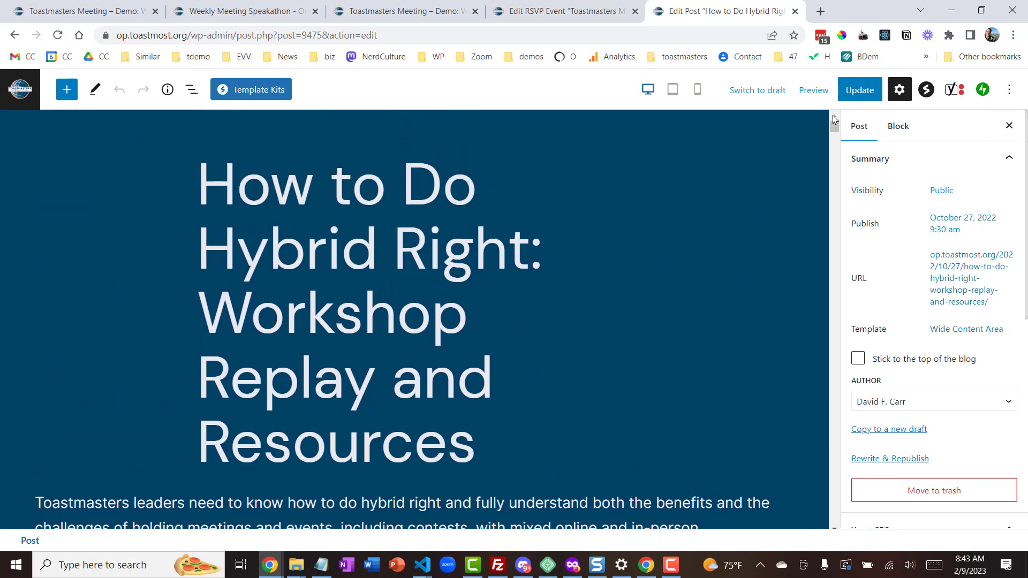
# Step: Return to the RSVP event editor and search the block library for "toas"
pyautogui.click(542, 12)
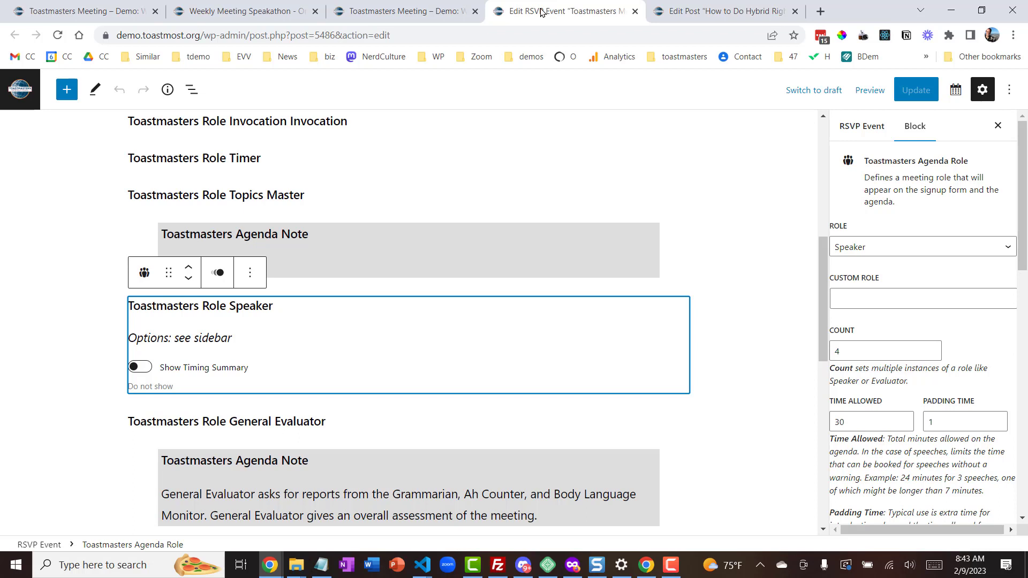
pyautogui.click(67, 91)
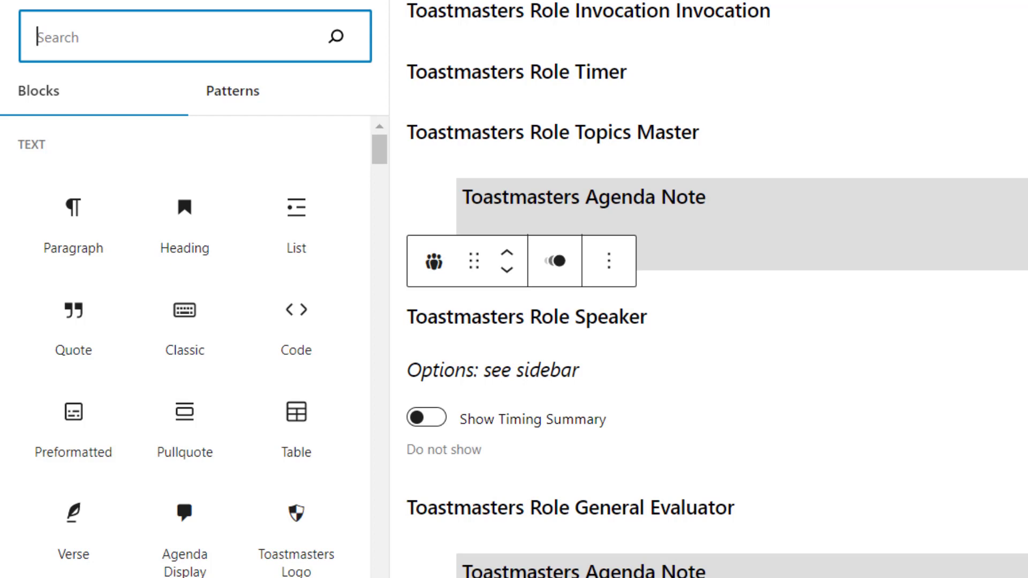
pyautogui.write('toas')
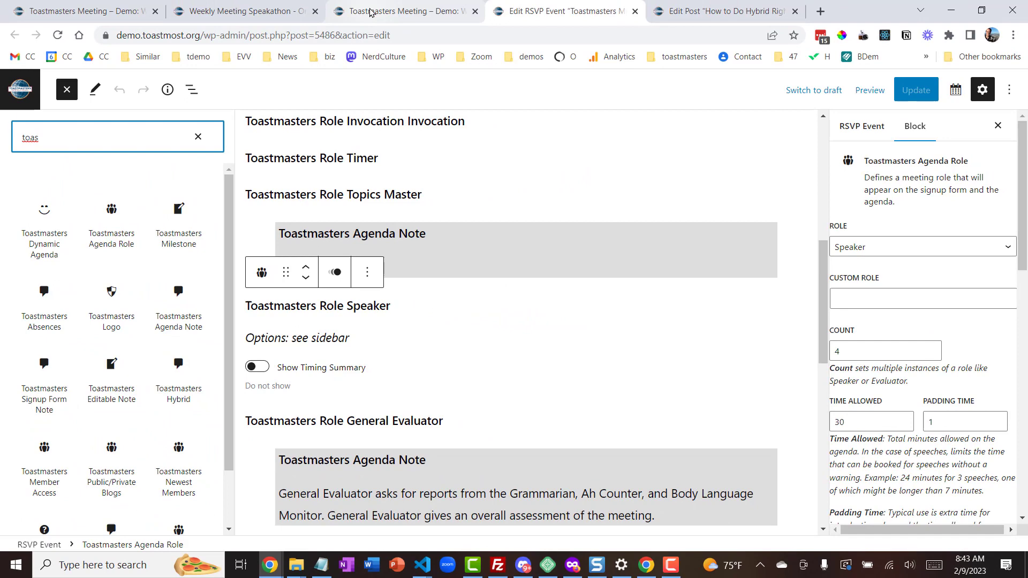
# Step: Return to the signup form's Organize mode and set up a custom role named "Humorist" for insertion below Invocation
pyautogui.click(369, 11)
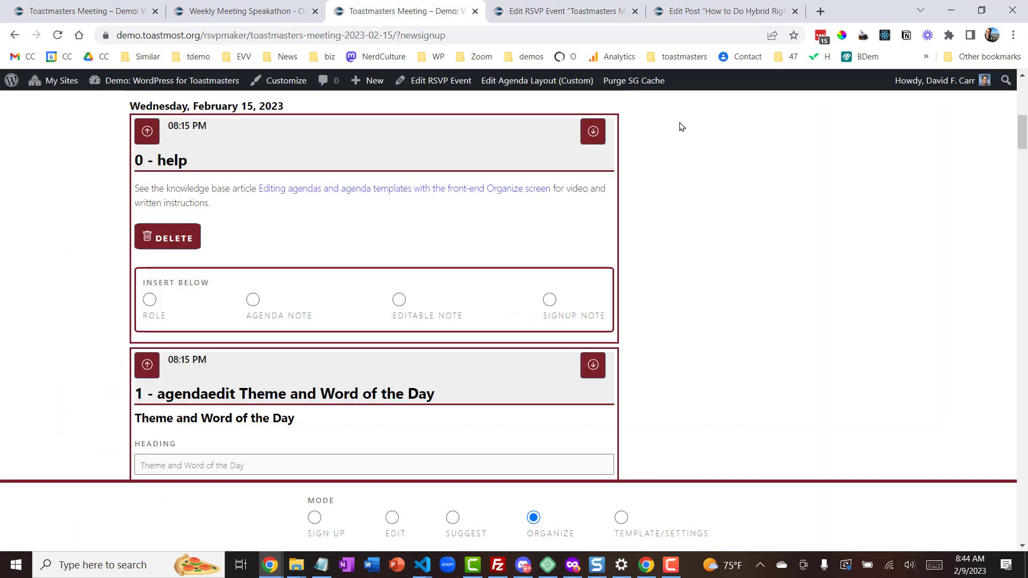
pyautogui.moveTo(1020, 134); pyautogui.dragTo(1020, 139)
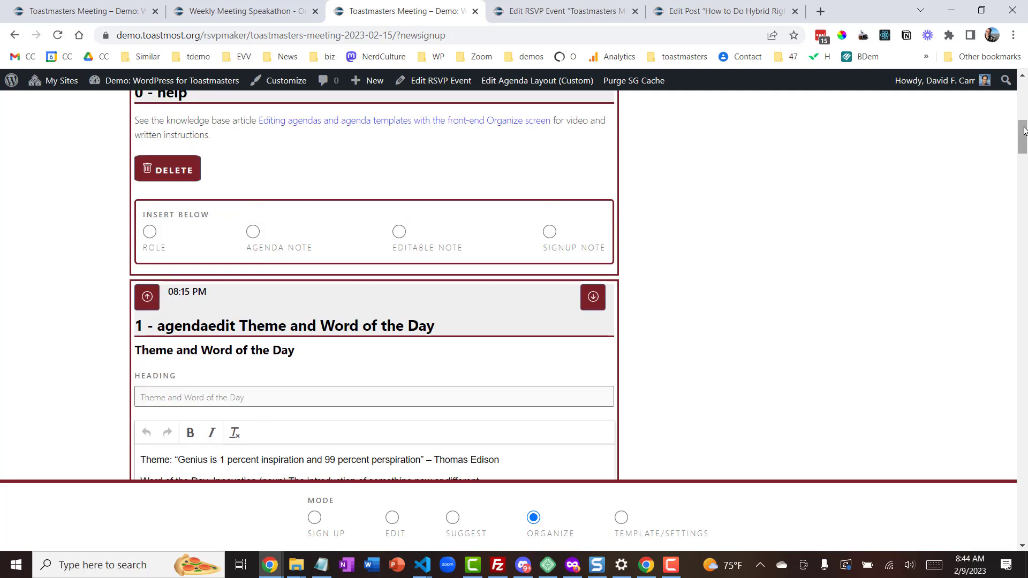
pyautogui.moveTo(1021, 137); pyautogui.dragTo(1018, 206)
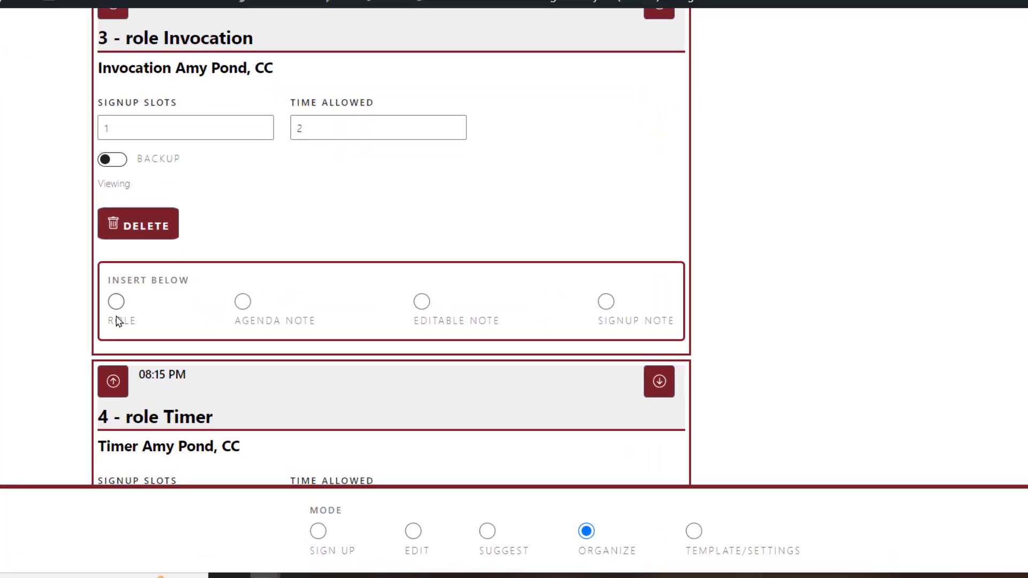
pyautogui.click(150, 330)
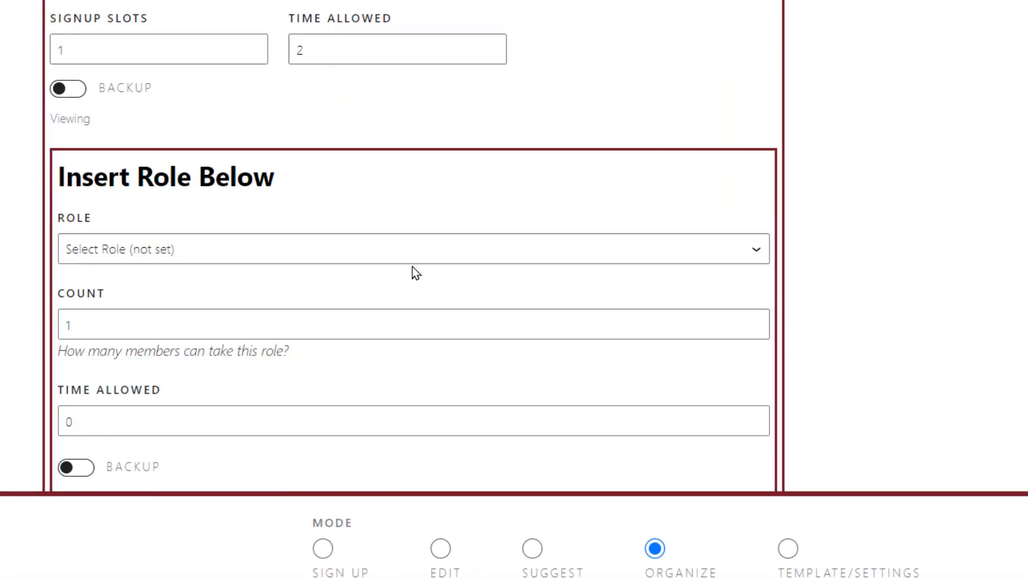
pyautogui.scroll(-4, 413, 241)
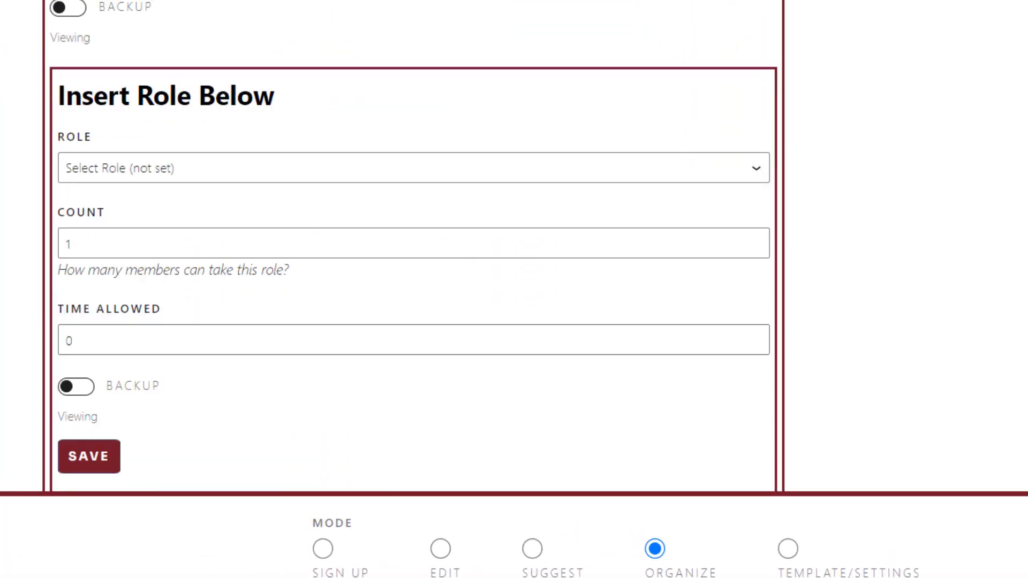
pyautogui.click(518, 30)
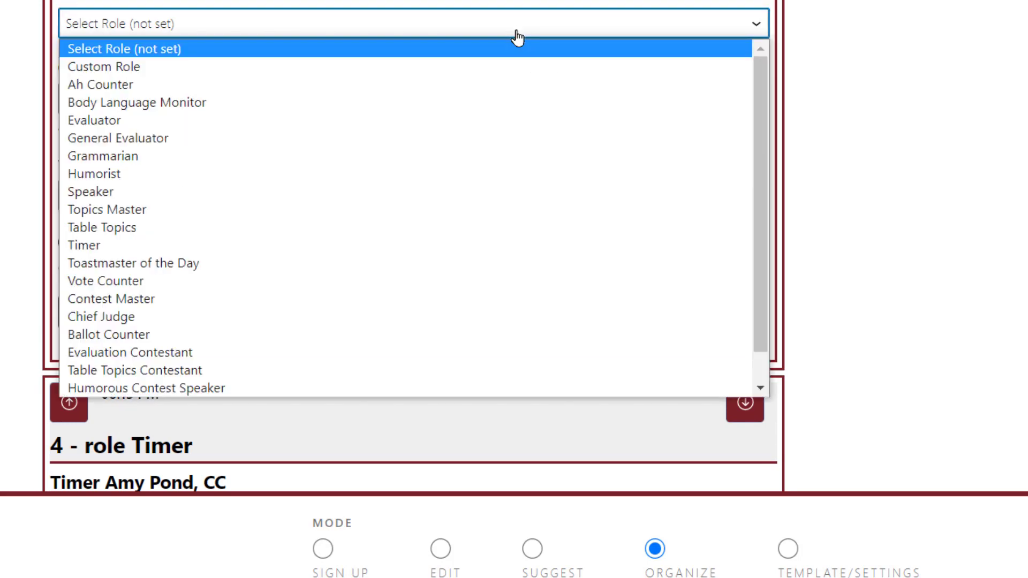
pyautogui.click(513, 68)
pyautogui.click(374, 82)
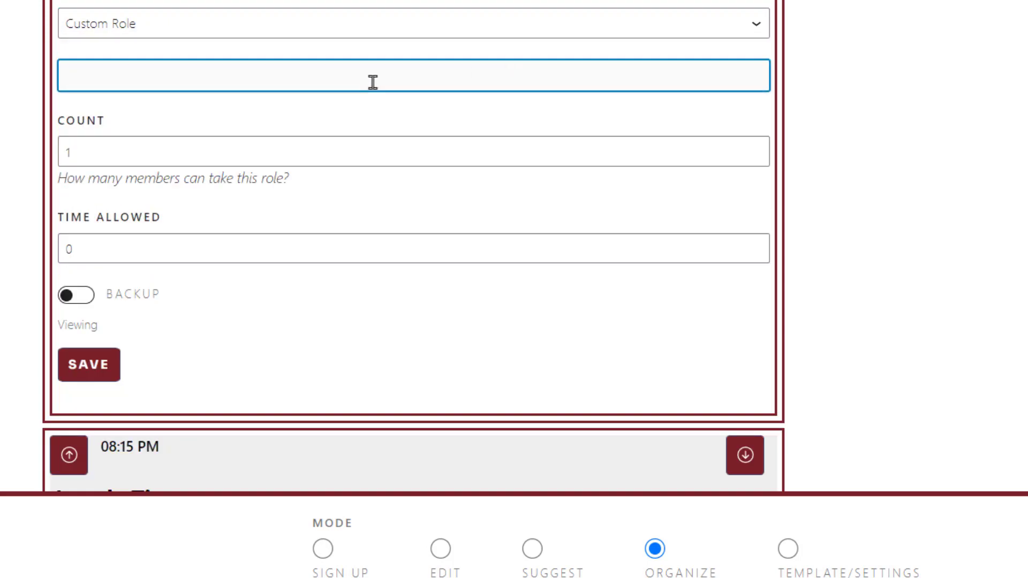
pyautogui.write('Humorist')
# Step: Set the custom role's time allowed to 5 minutes and save the role to the agenda
pyautogui.click(106, 247)
pyautogui.moveTo(106, 247); pyautogui.dragTo(56, 259)
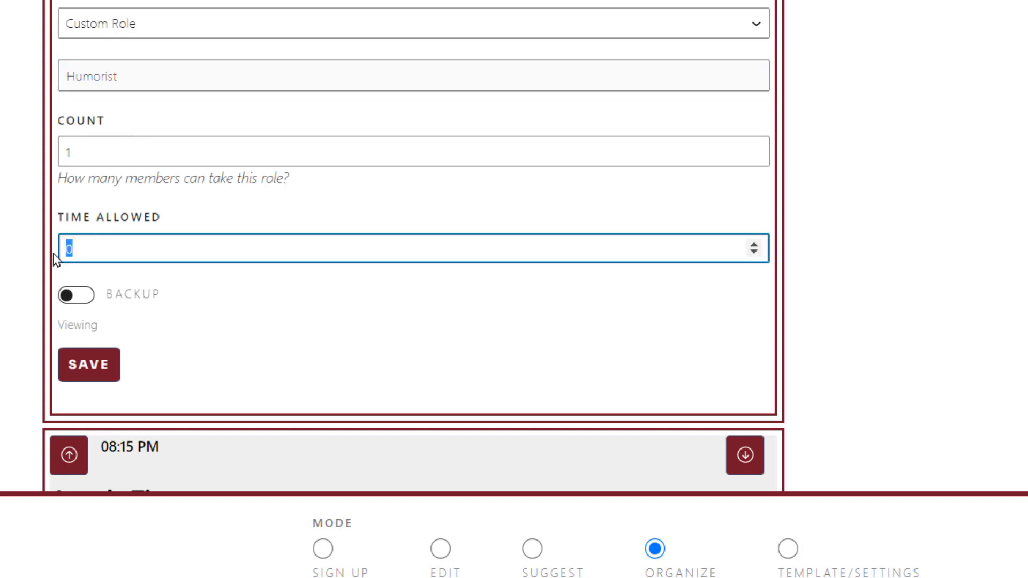
pyautogui.write('5')
pyautogui.click(89, 368)
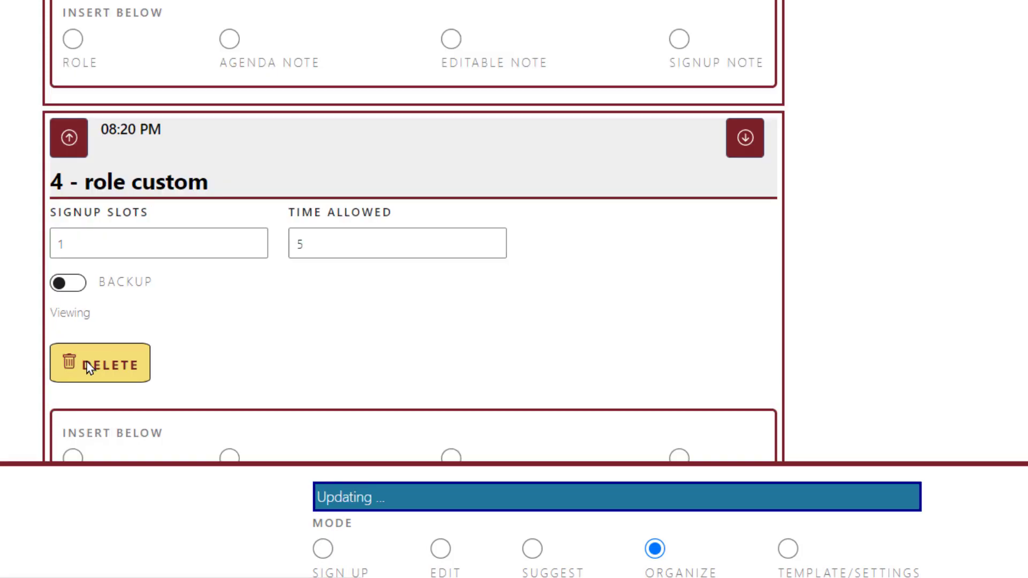
# Step: Set the Speaker role's time allowed to 33 minutes in the agenda
pyautogui.scroll(-20, 413, 220)
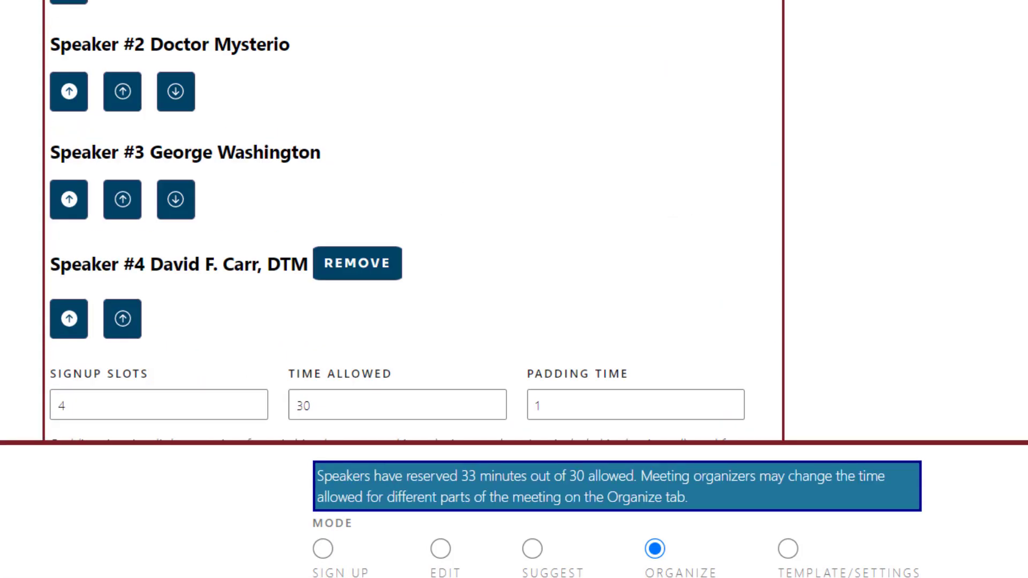
pyautogui.scroll(-8, 413, 220)
pyautogui.scroll(3, 414, 221)
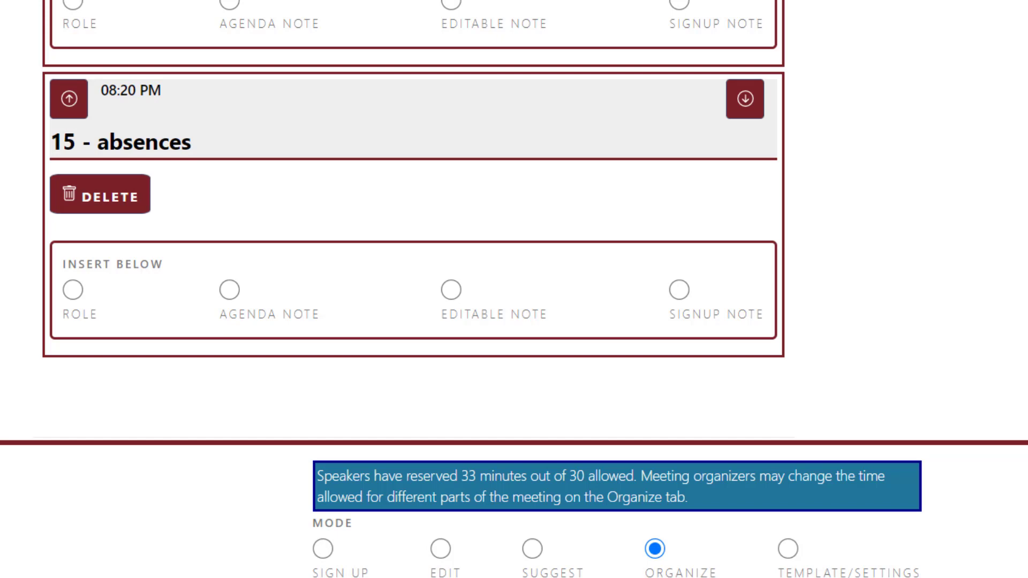
pyautogui.scroll(8, 414, 221)
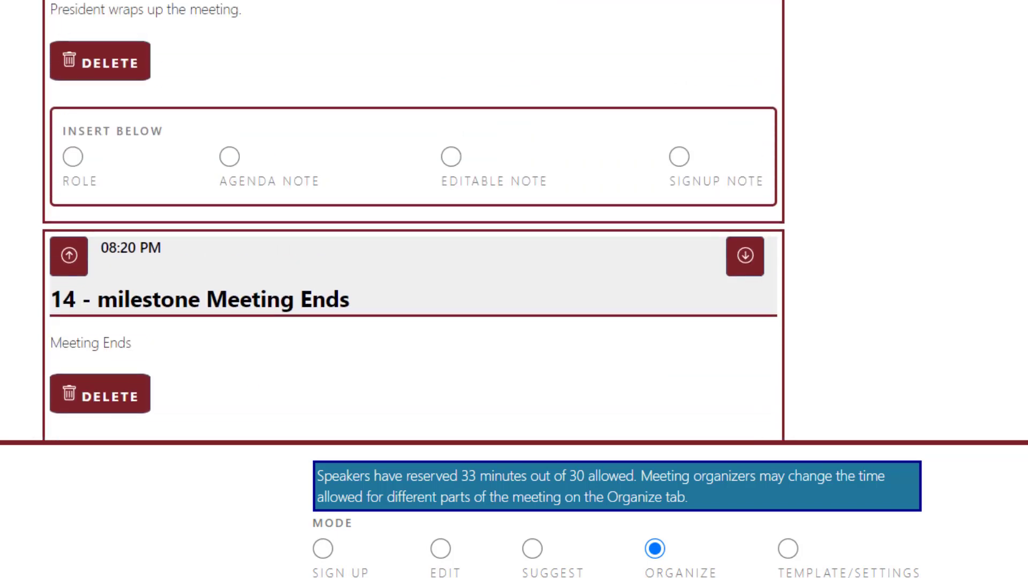
pyautogui.scroll(10, 413, 221)
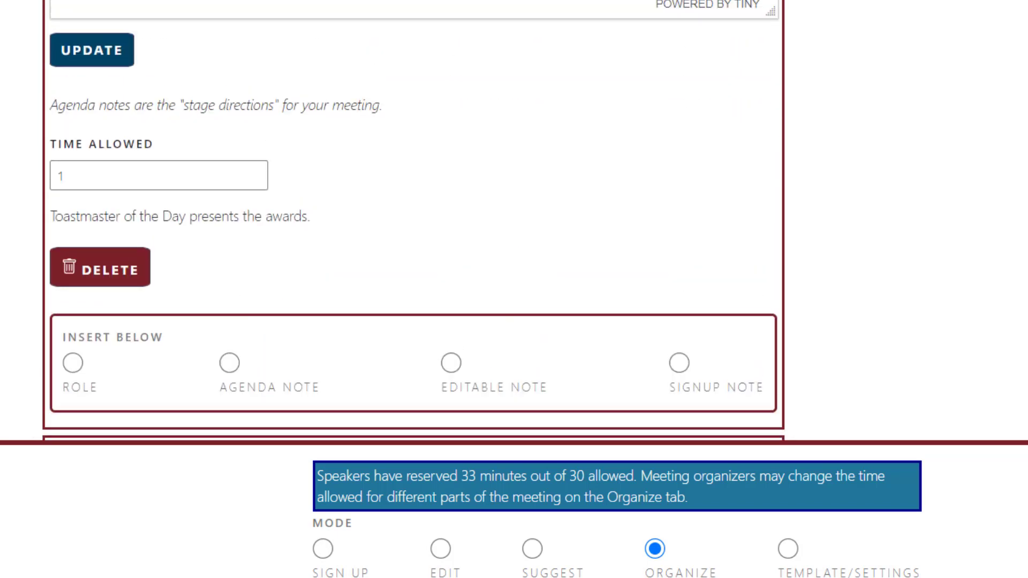
pyautogui.scroll(10, 414, 221)
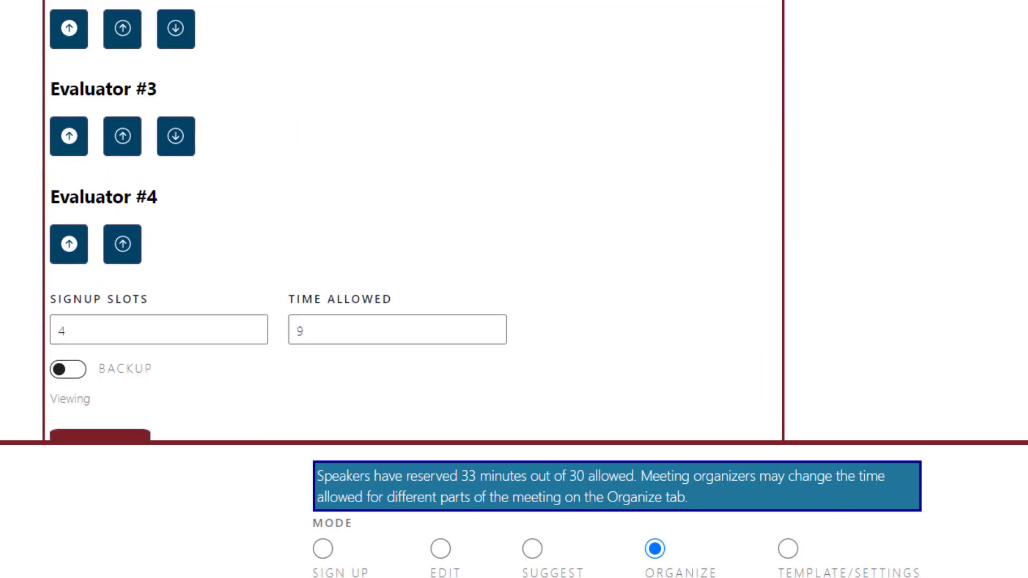
pyautogui.scroll(-6, 413, 221)
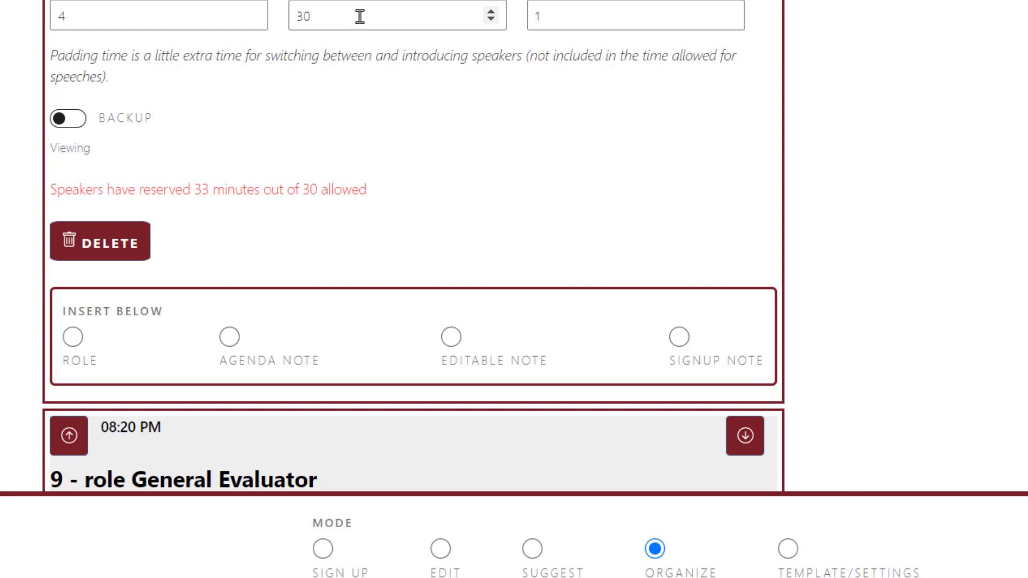
pyautogui.click(492, 11)
pyautogui.click(491, 12)
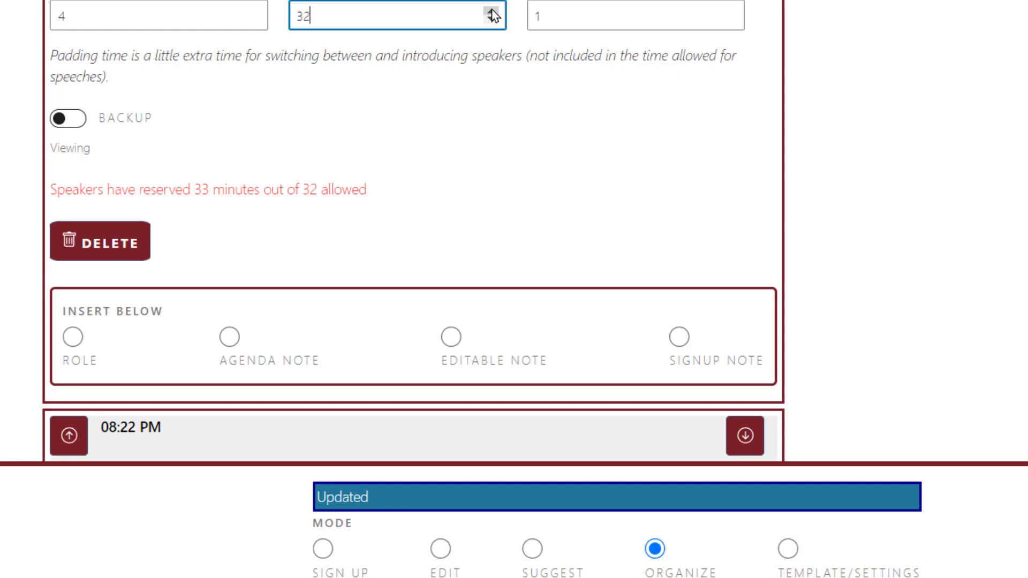
pyautogui.click(492, 12)
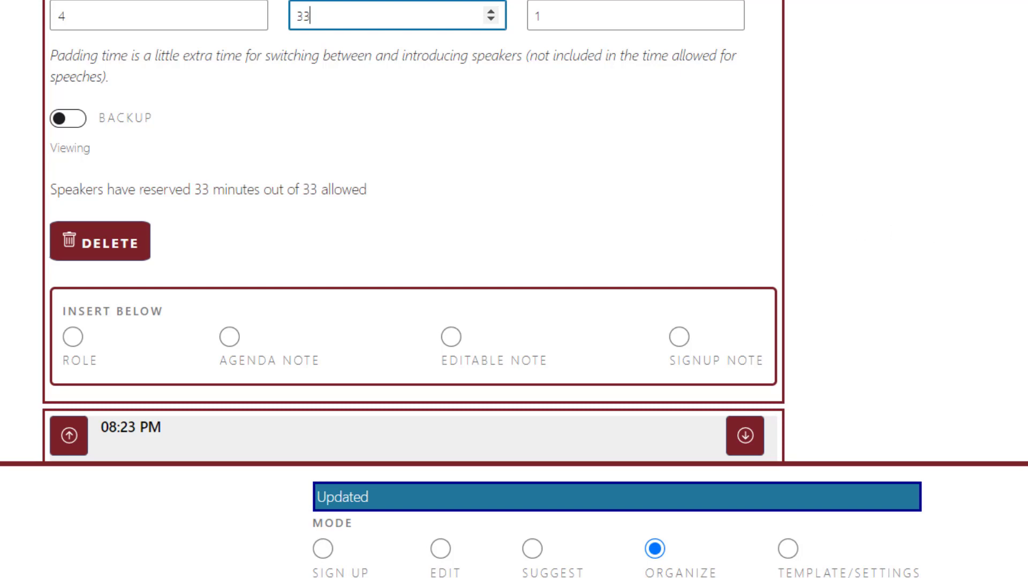
# Step: Review the agenda items above the Speaker role, including the Topics Master's slots and time settings
pyautogui.scroll(10, 413, 232)
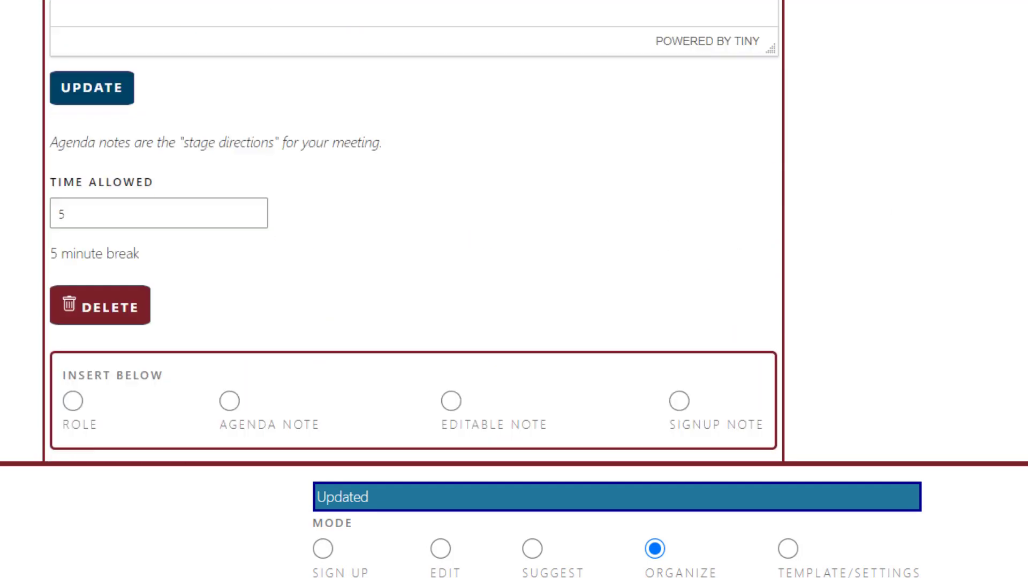
pyautogui.scroll(15, 413, 231)
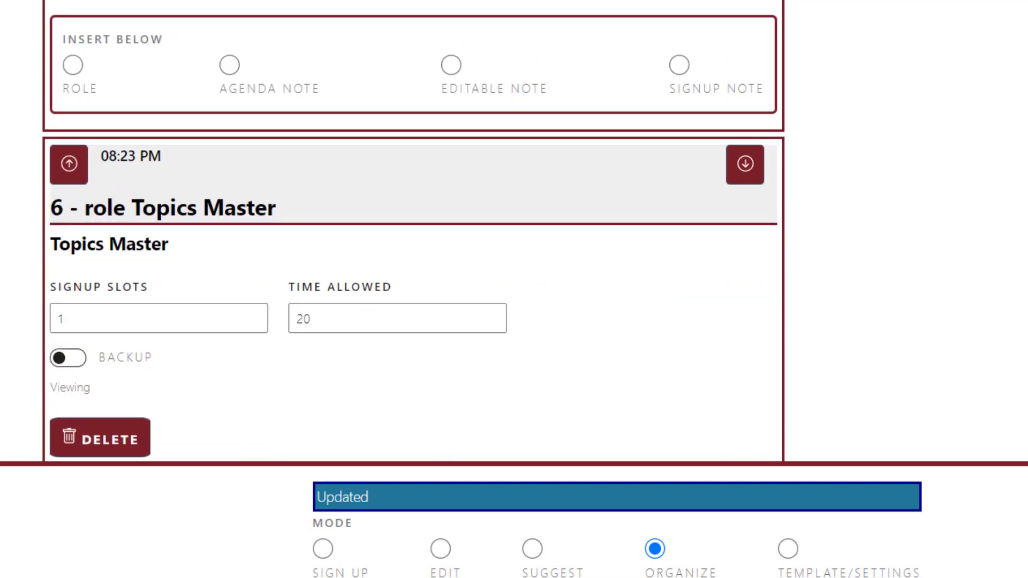
pyautogui.scroll(-4, 414, 231)
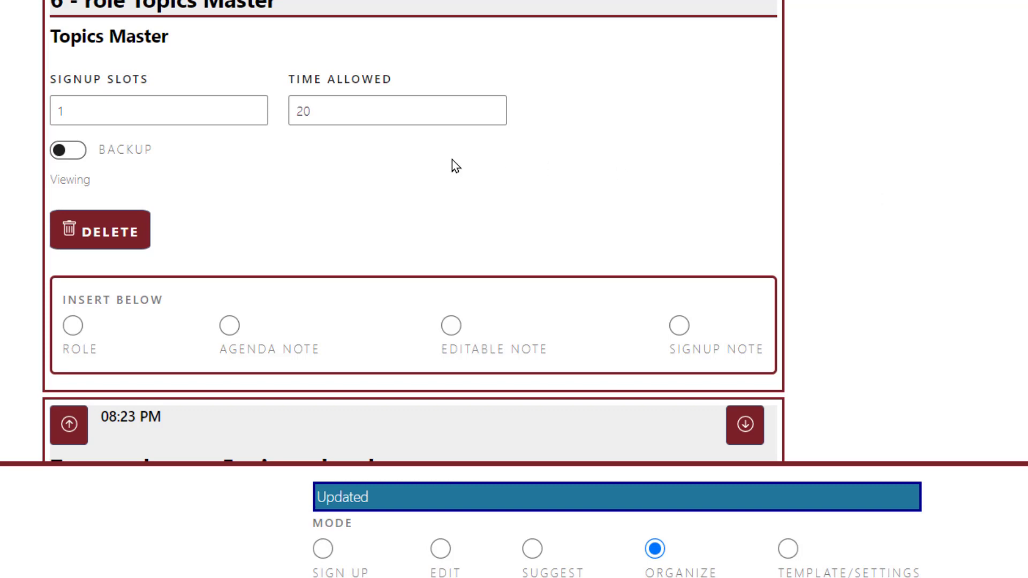
# Step: Set the Topics Master's time allowed to 15 minutes and check the meeting's end time in the agenda
pyautogui.moveTo(360, 110); pyautogui.dragTo(283, 113)
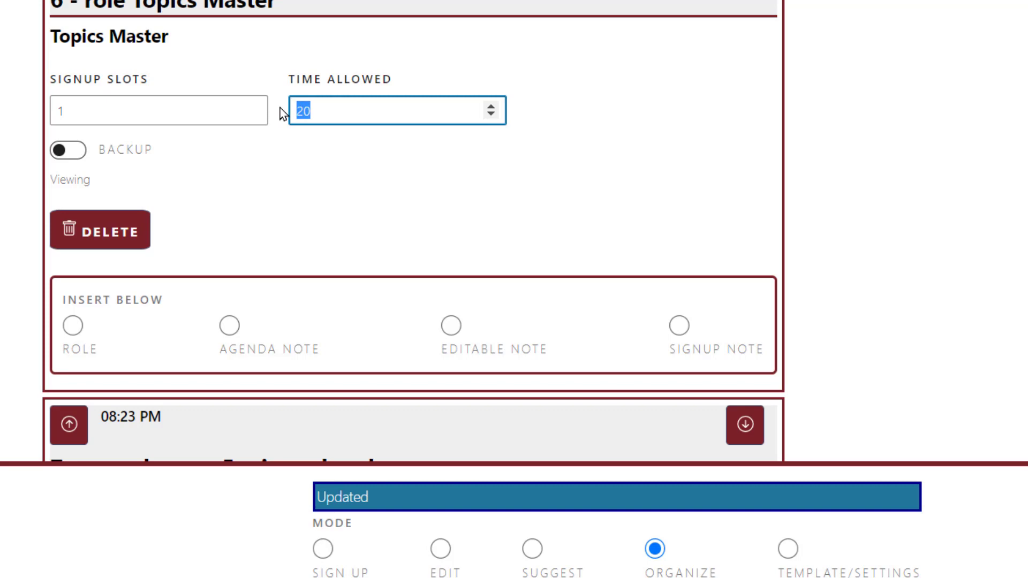
pyautogui.write('1')
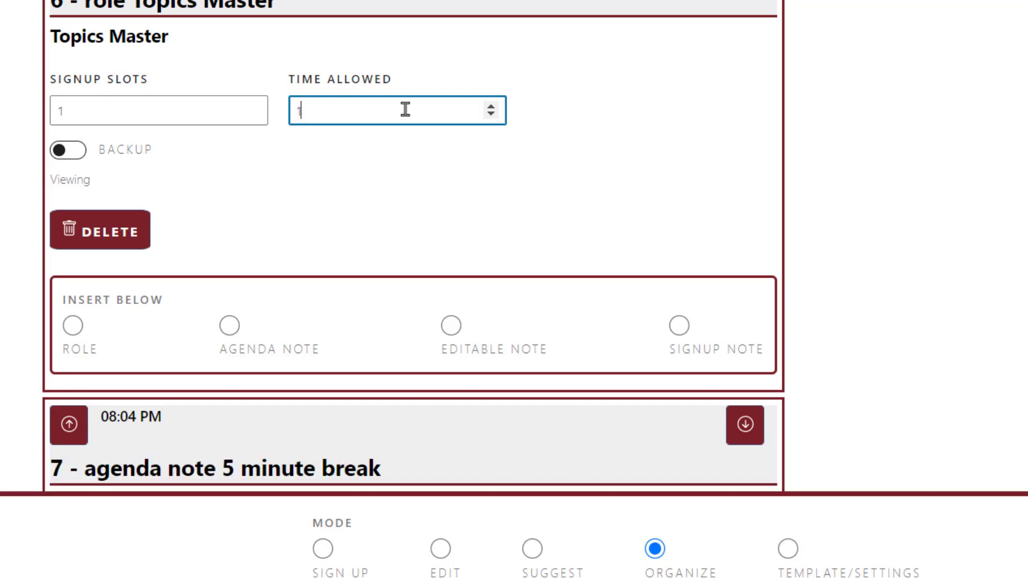
pyautogui.press('BackSpace')
pyautogui.write('5')
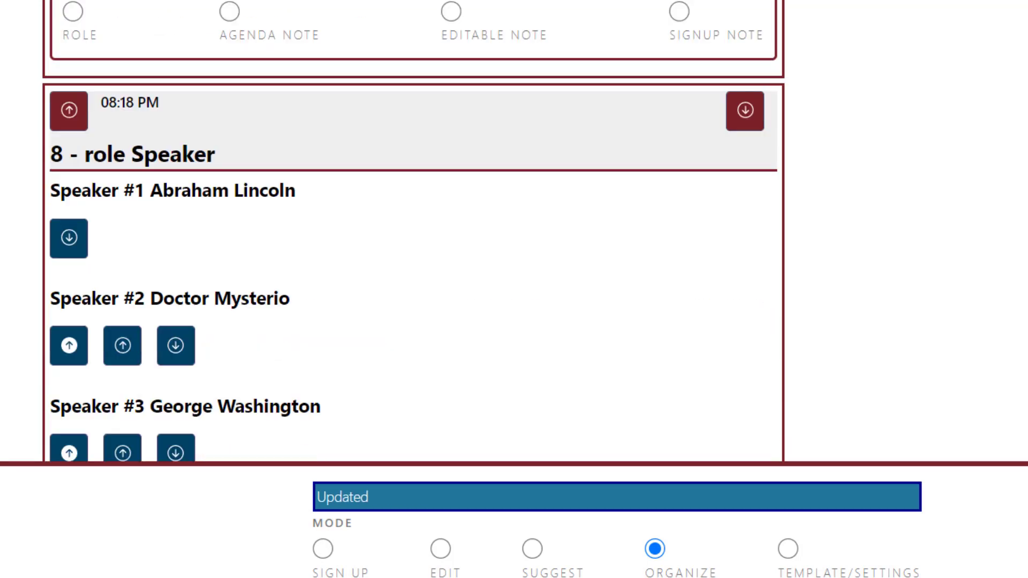
pyautogui.scroll(-20, 413, 230)
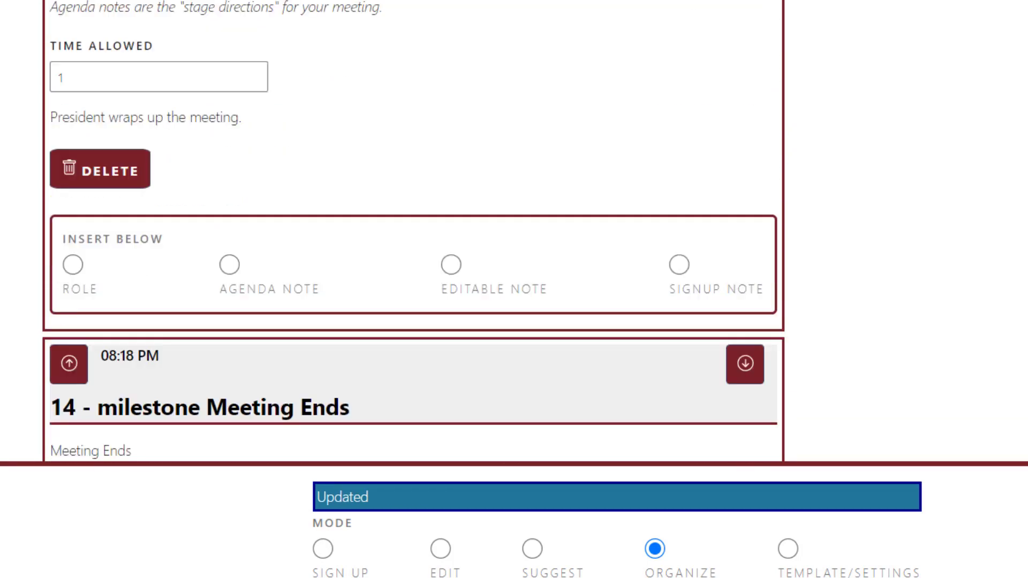
pyautogui.scroll(-10, 413, 231)
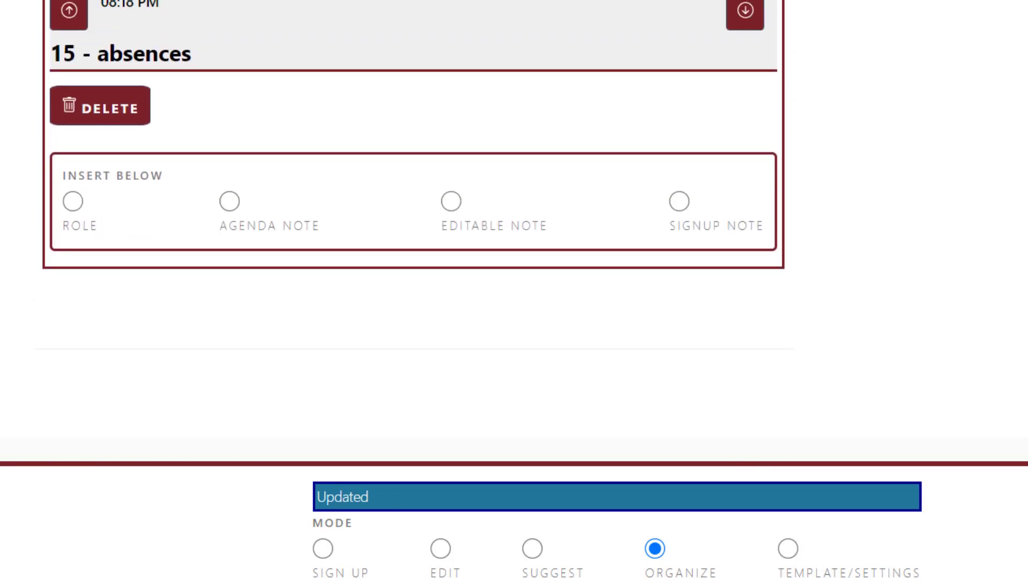
pyautogui.scroll(5, 413, 231)
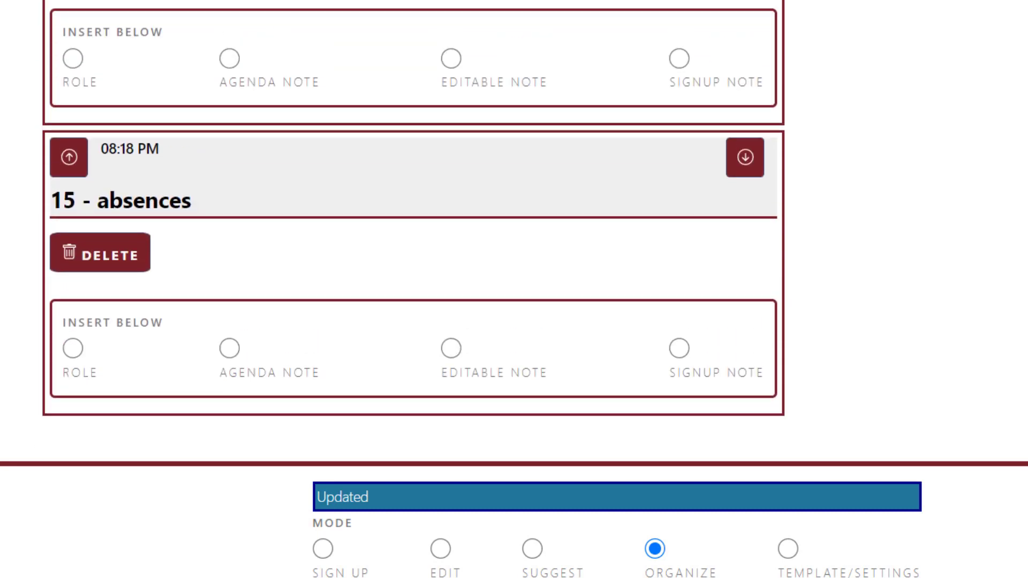
pyautogui.scroll(20, 413, 230)
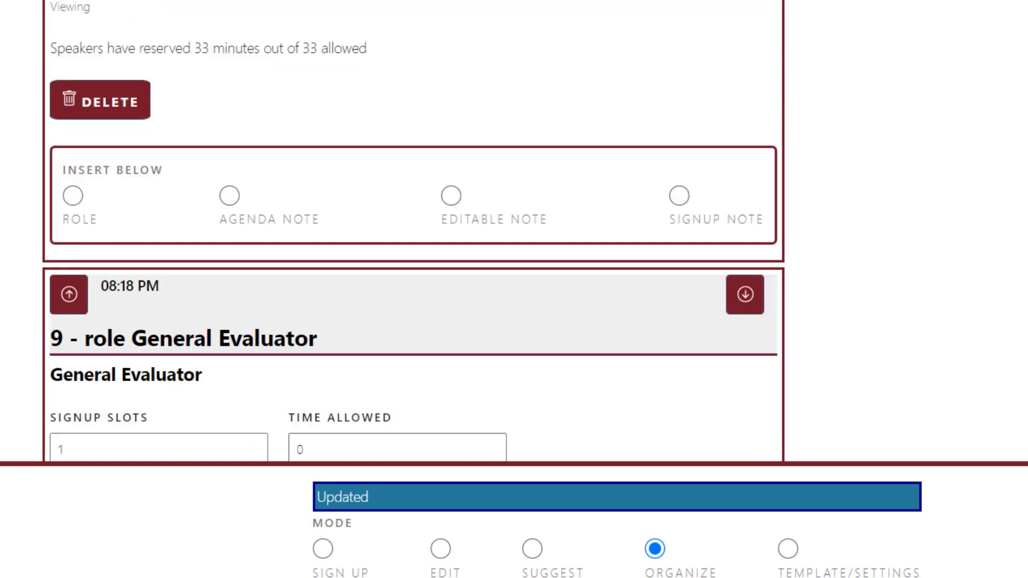
pyautogui.scroll(15, 413, 230)
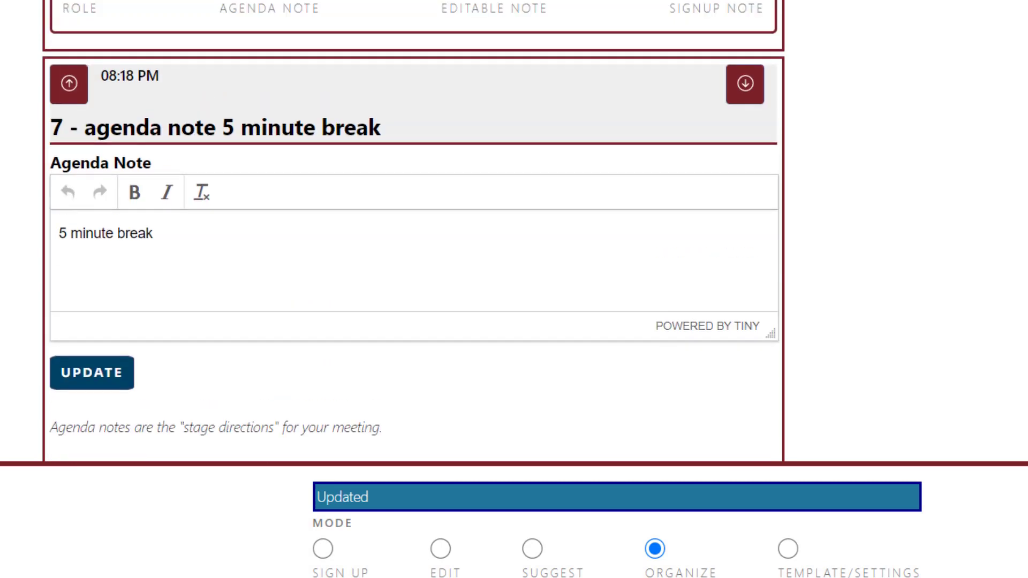
pyautogui.scroll(3, 412, 230)
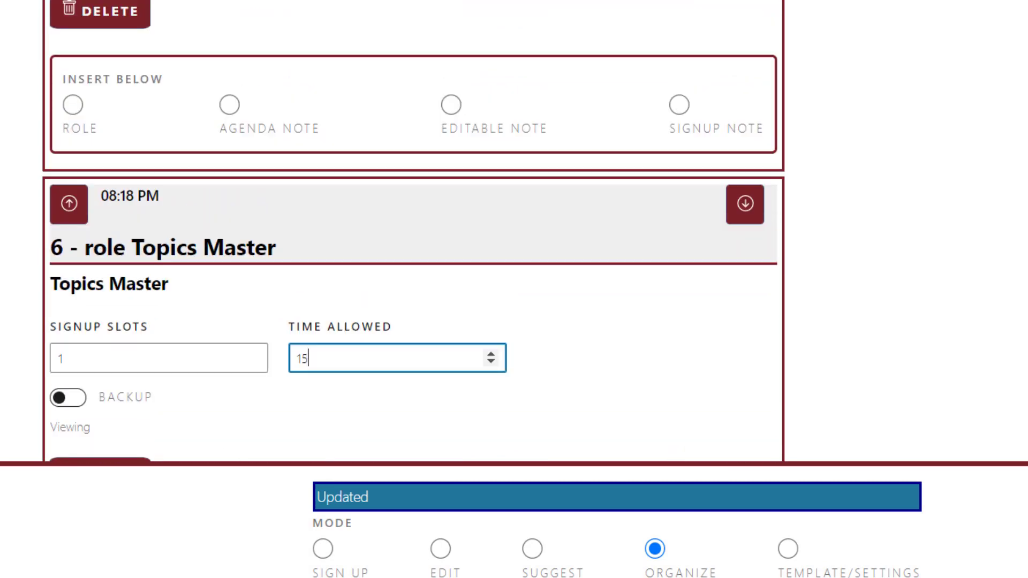
# Step: Set the Topics Master's time allowed to 12 minutes
pyautogui.scroll(-4, 412, 230)
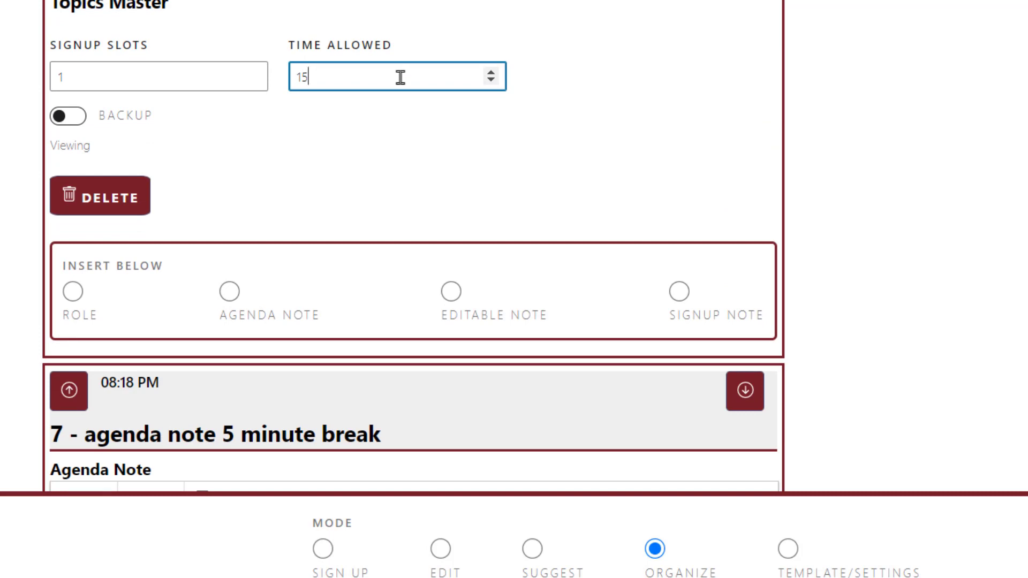
pyautogui.hotkey('shift', 'Left')
pyautogui.write('2')
pyautogui.click(651, 145)
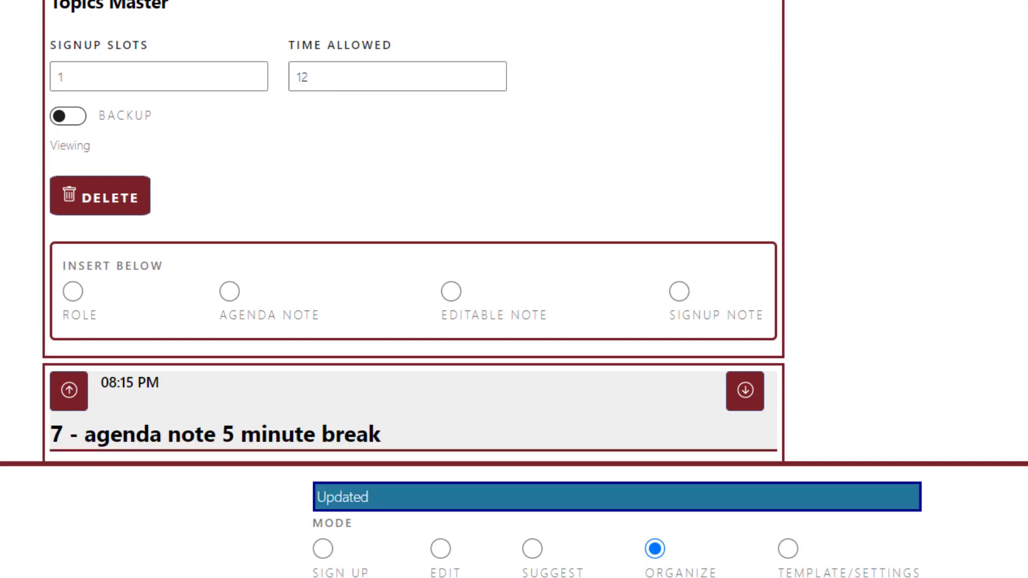
# Step: Examine the start times of the agenda items from the end of the meeting back up to the Topics Master
pyautogui.scroll(-20, 413, 231)
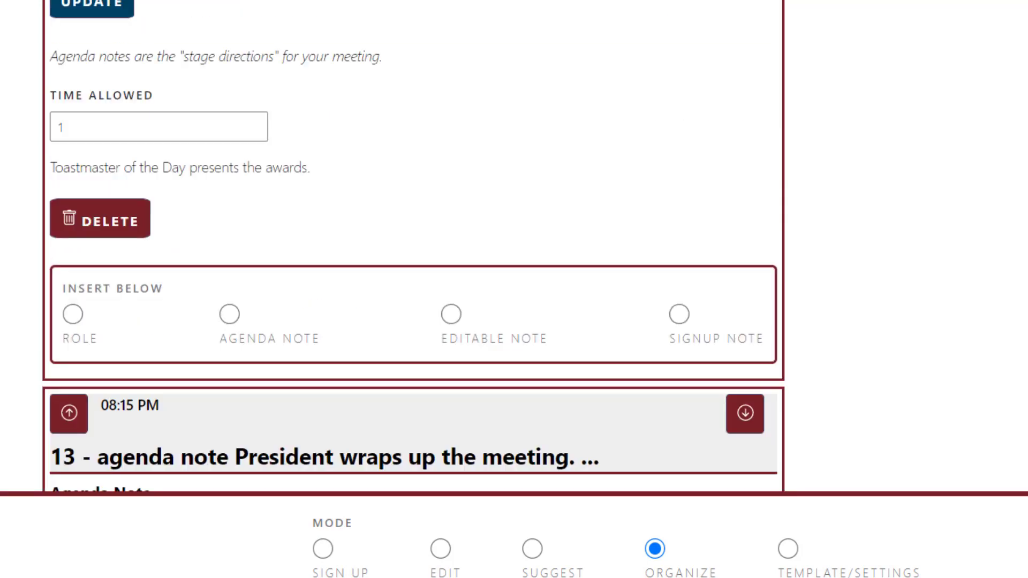
pyautogui.scroll(-17, 414, 231)
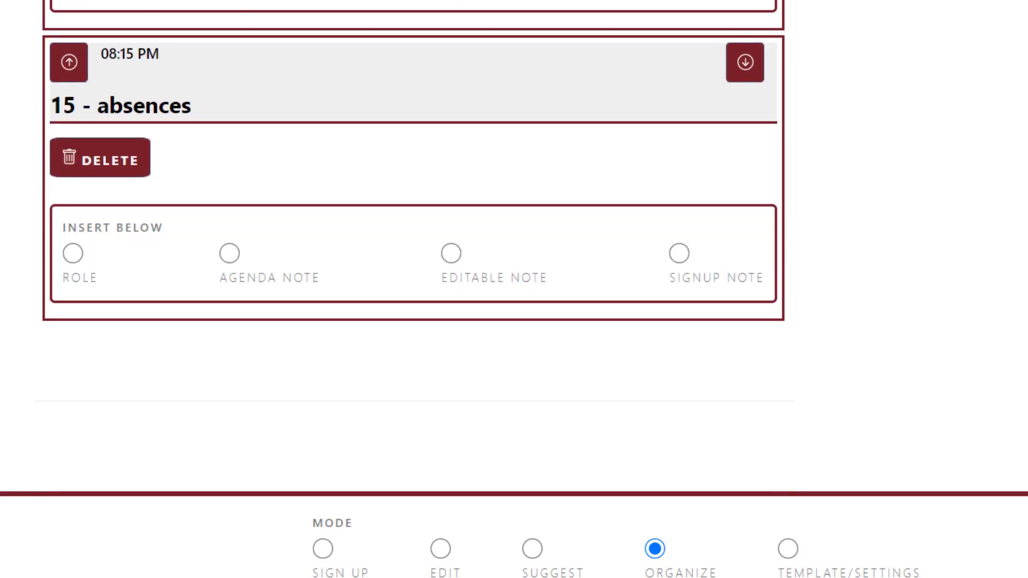
pyautogui.scroll(1, 413, 231)
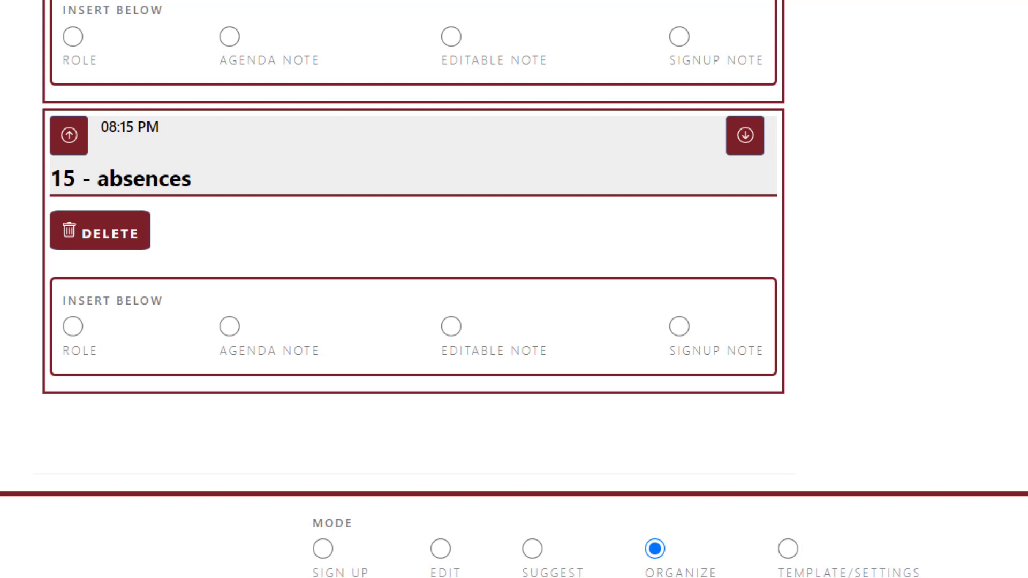
pyautogui.scroll(20, 413, 232)
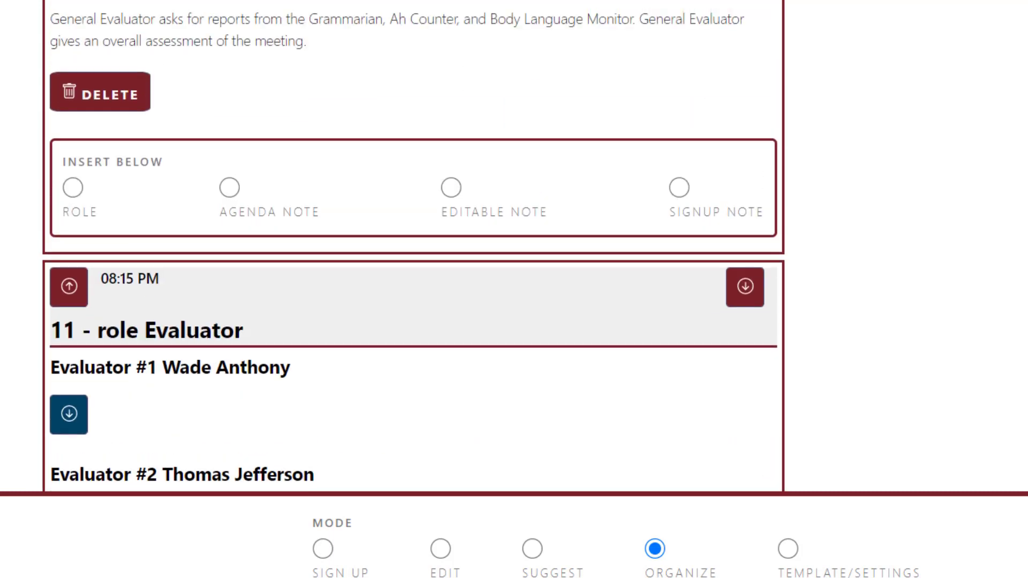
pyautogui.scroll(10, 413, 232)
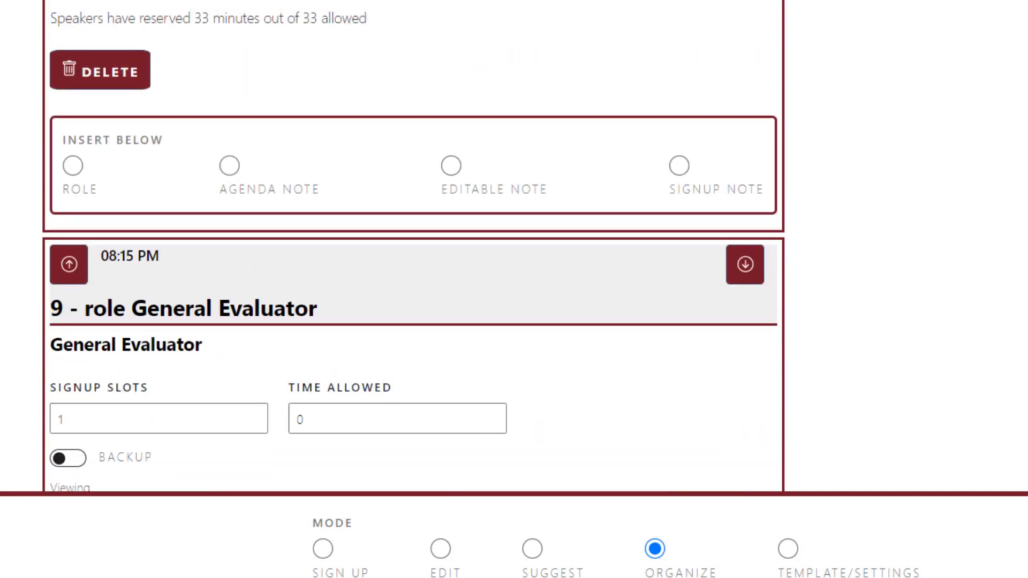
pyautogui.scroll(-3, 414, 246)
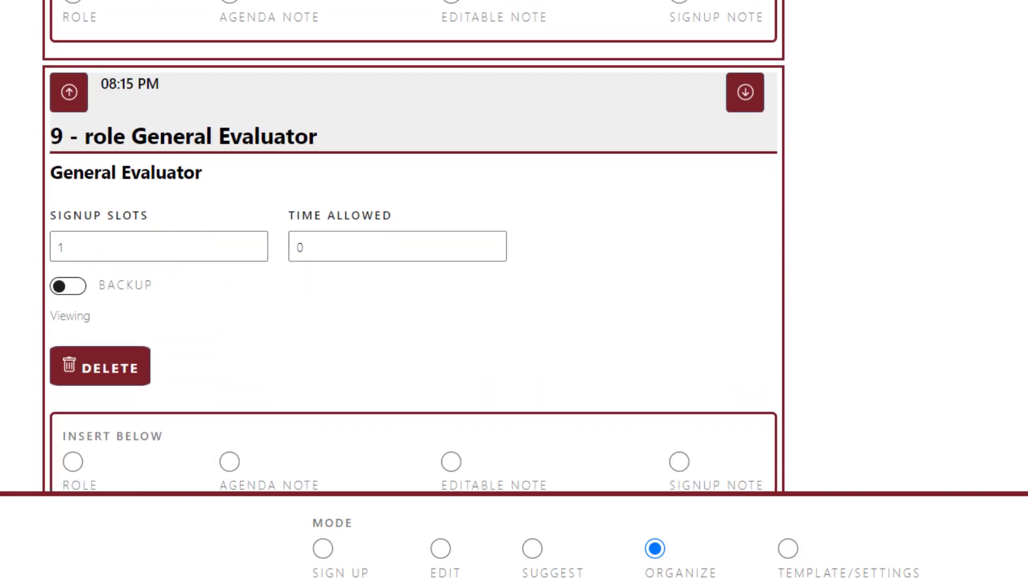
pyautogui.scroll(15, 413, 246)
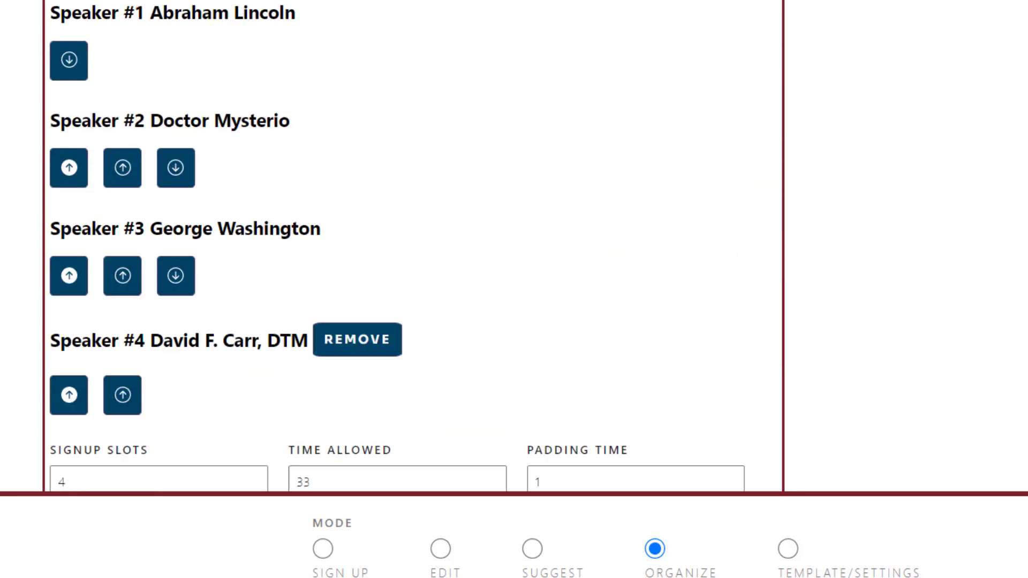
pyautogui.scroll(15, 413, 246)
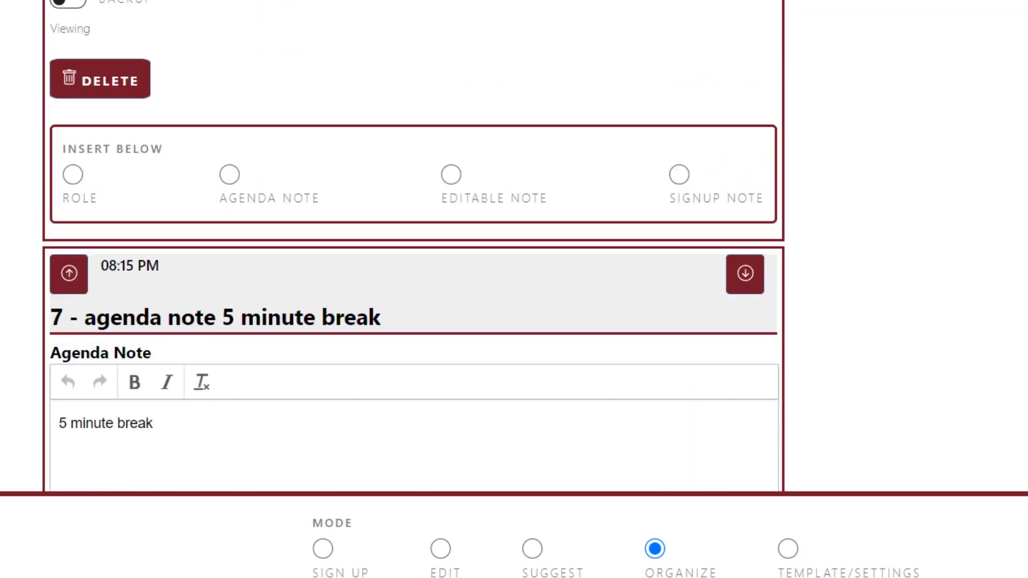
pyautogui.scroll(6, 413, 246)
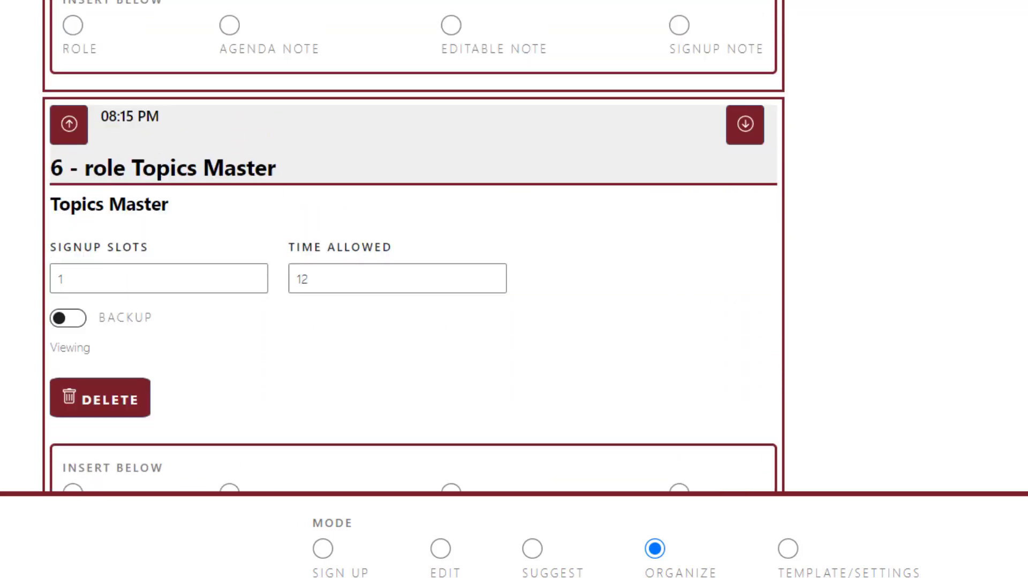
# Step: Move the Topics Master role below the agenda note about the General Evaluator asking for reports
pyautogui.scroll(-4, 413, 247)
pyautogui.scroll(2, 413, 246)
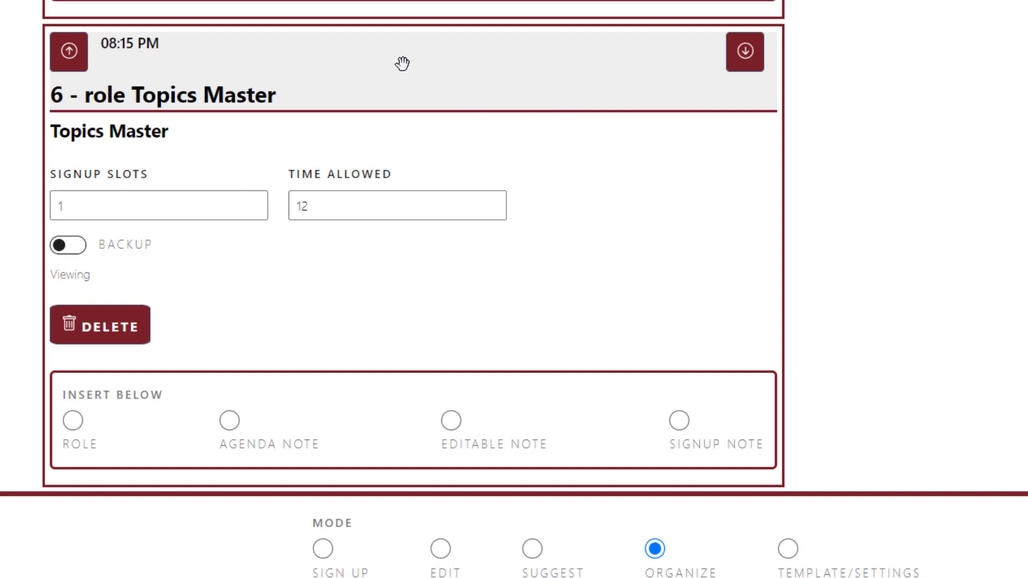
pyautogui.moveTo(405, 64); pyautogui.dragTo(386, 251)
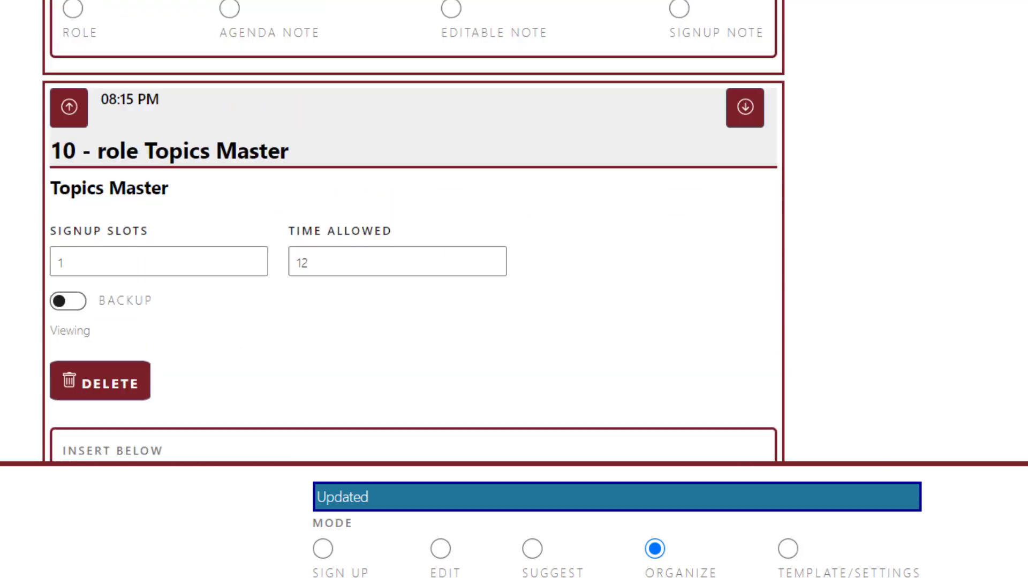
pyautogui.scroll(10, 414, 230)
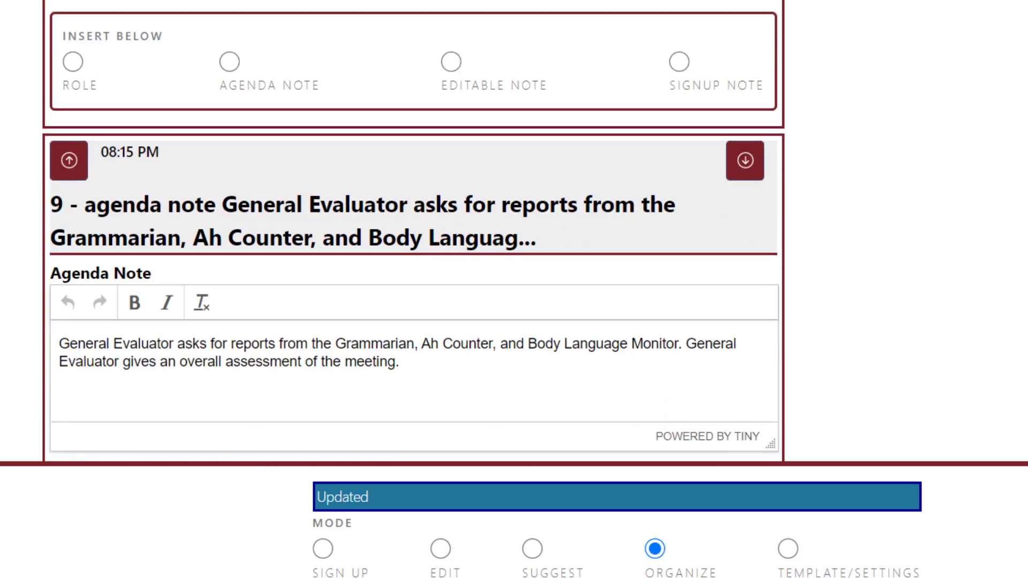
pyautogui.scroll(-15, 413, 231)
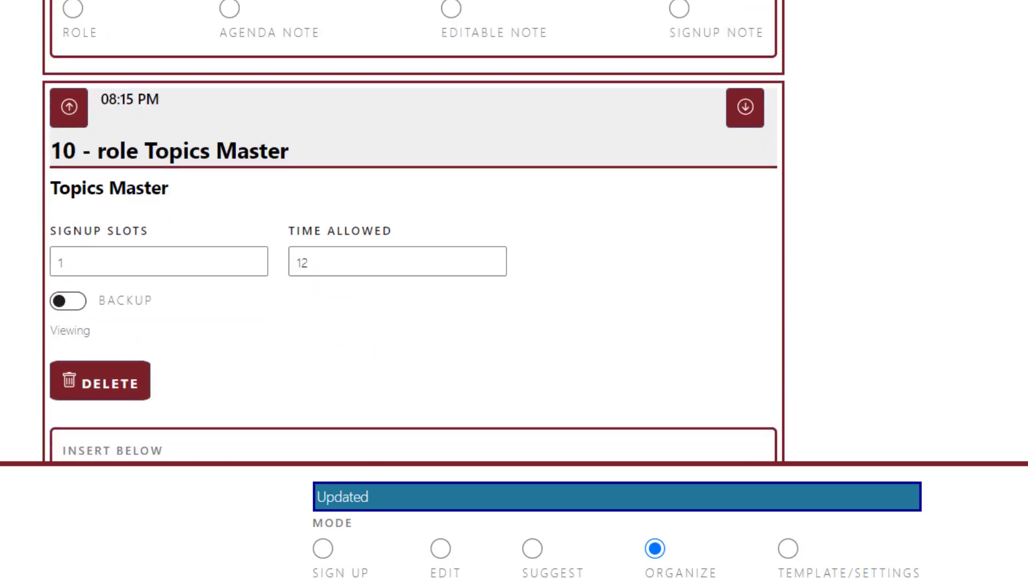
# Step: Move the Topics Master up two places and the 5 minute break note down one place, below the Speaker role
pyautogui.click(72, 115)
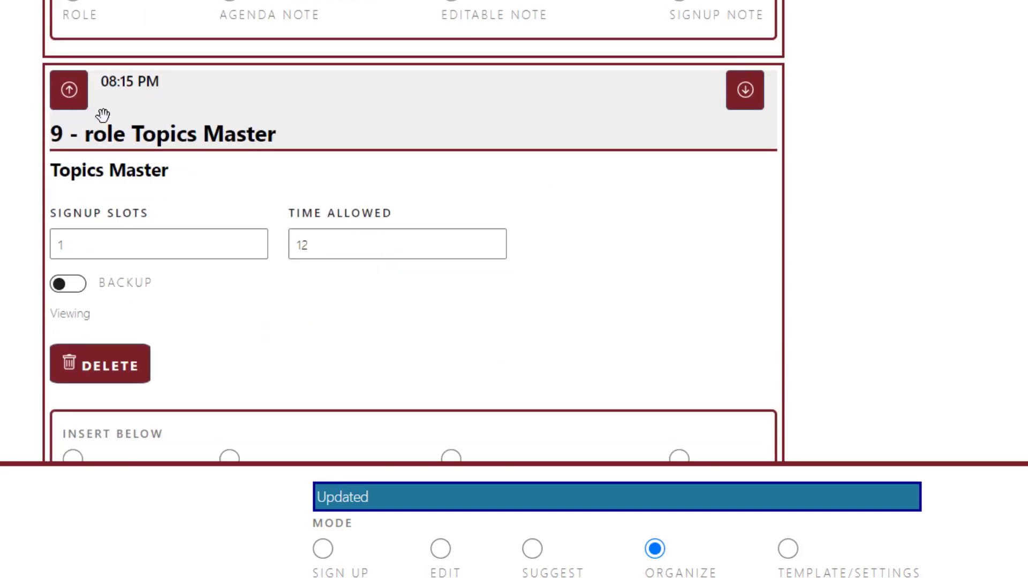
pyautogui.click(69, 103)
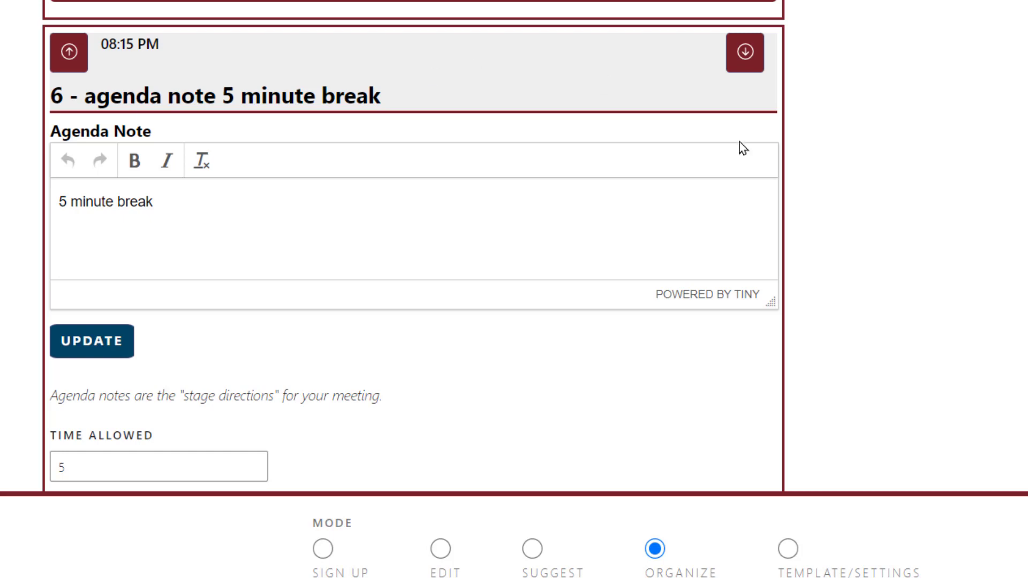
pyautogui.click(744, 53)
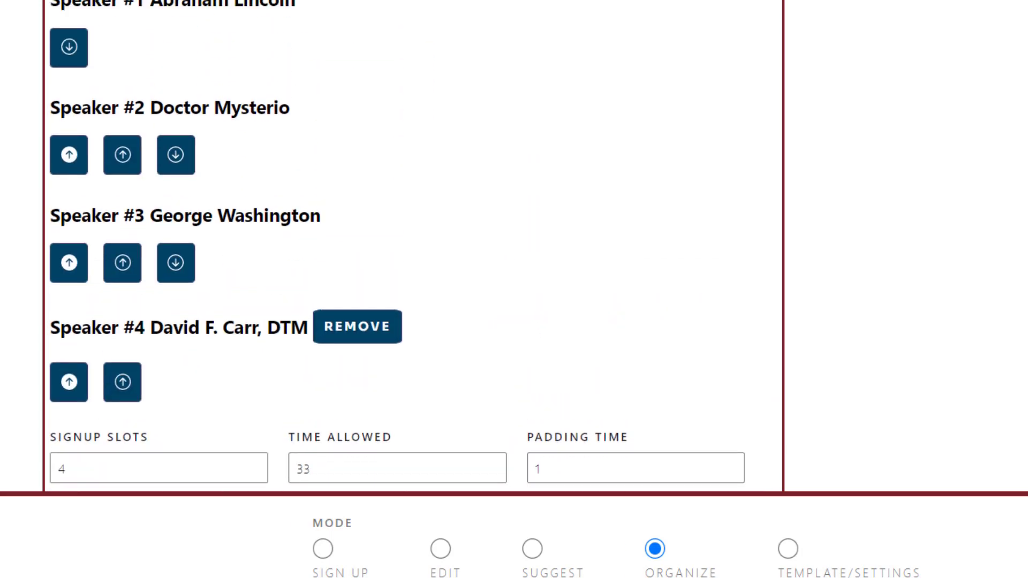
# Step: Remove the member assigned as Speaker #4 and move the open slot up to the Speaker #2 position
pyautogui.click(374, 327)
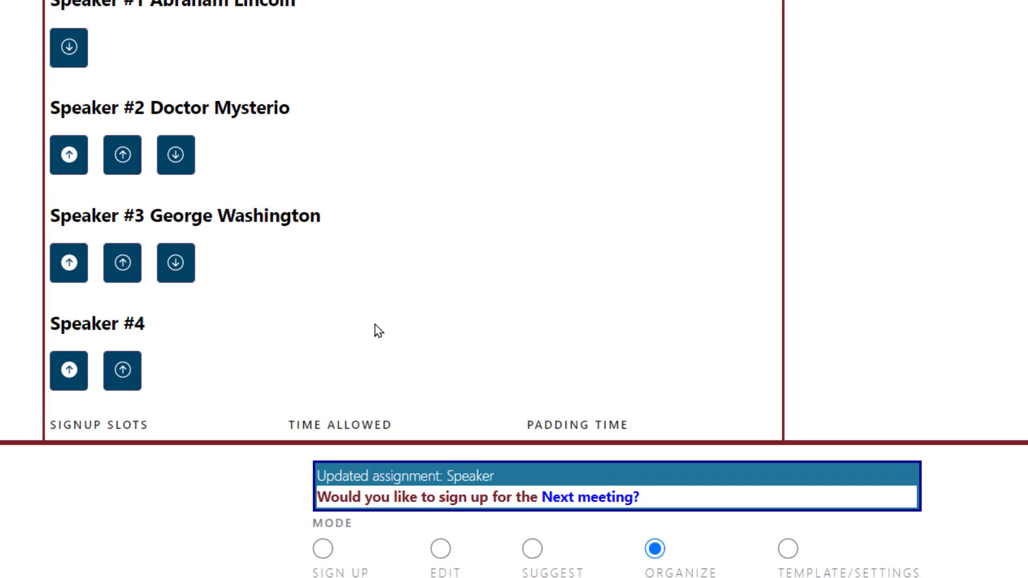
pyautogui.click(123, 371)
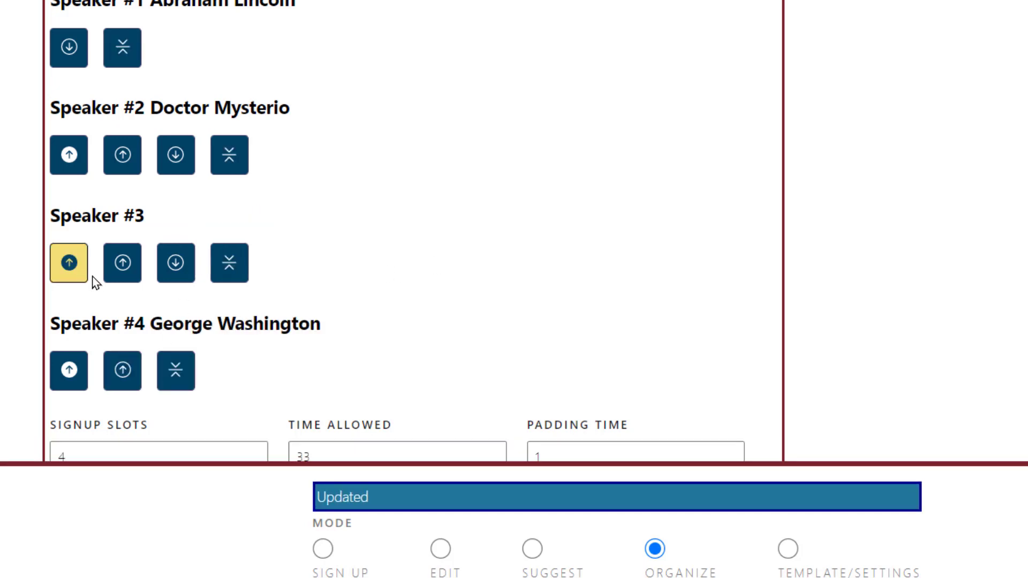
pyautogui.click(123, 264)
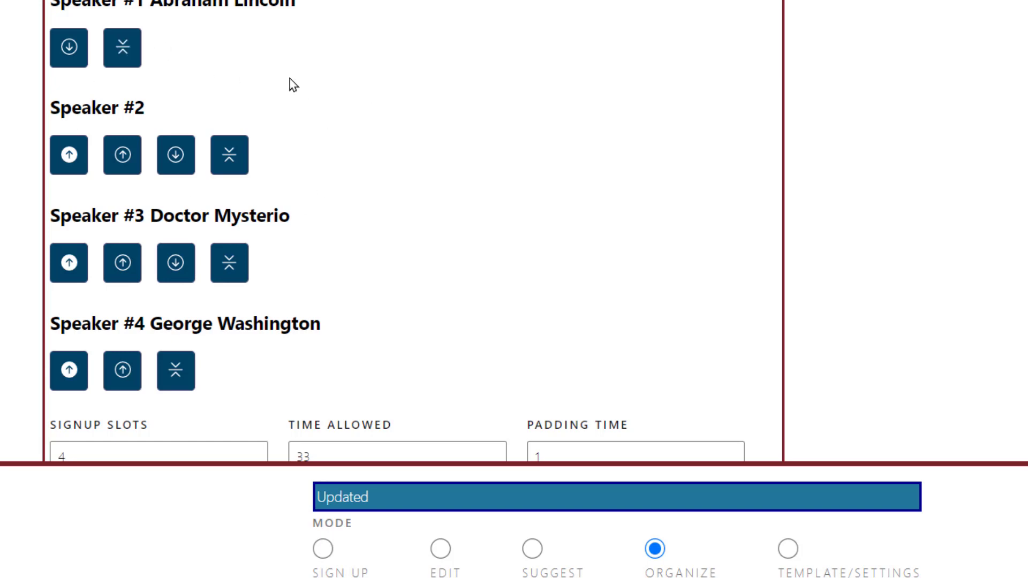
# Step: Close the gap left by the open speaker slot and move George Washington to the Speaker #1 position
pyautogui.click(177, 372)
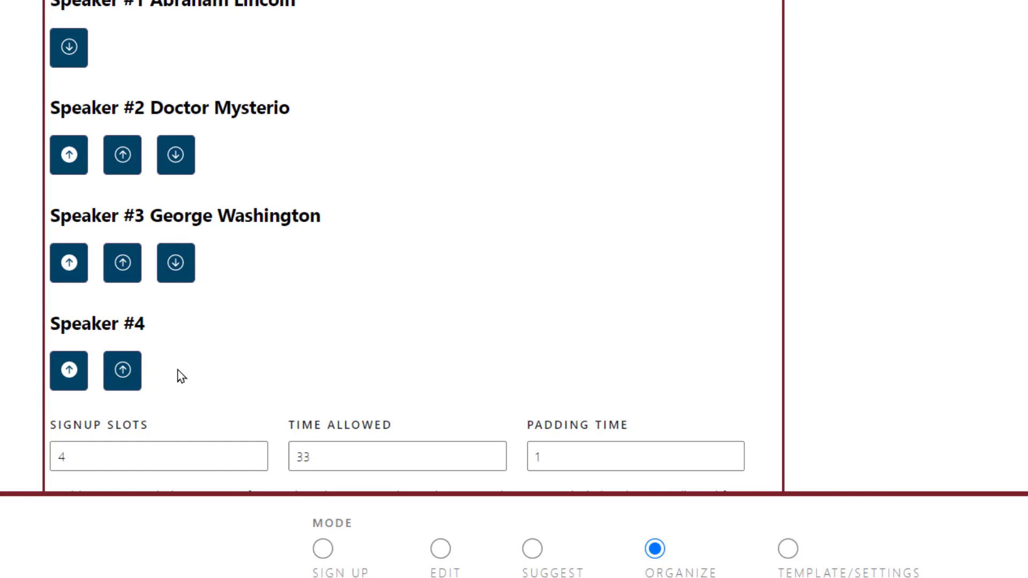
pyautogui.click(68, 258)
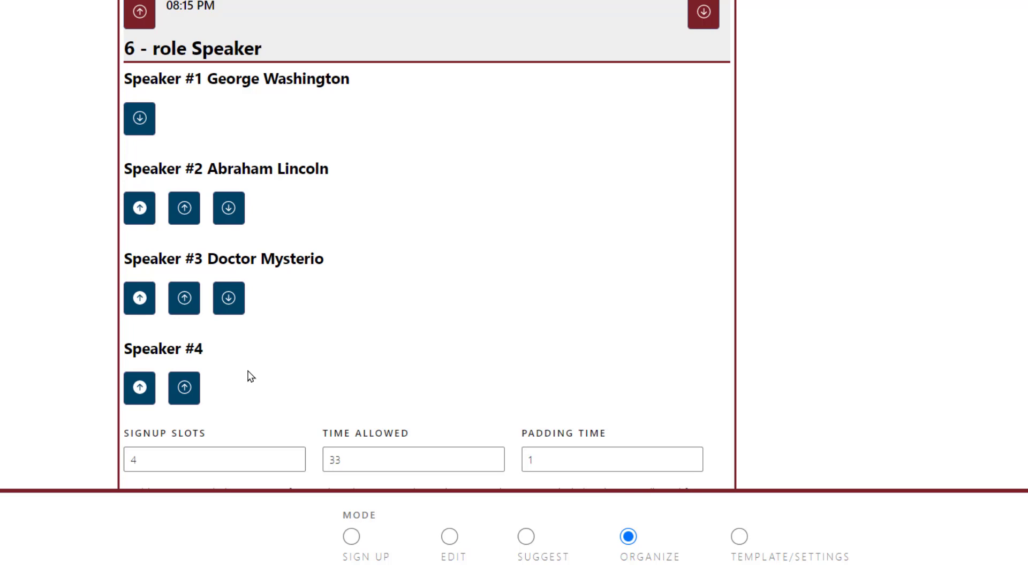
# Step: Switch the signup form to Suggest mode and choose a member to nominate for the Humorist role
pyautogui.click(527, 538)
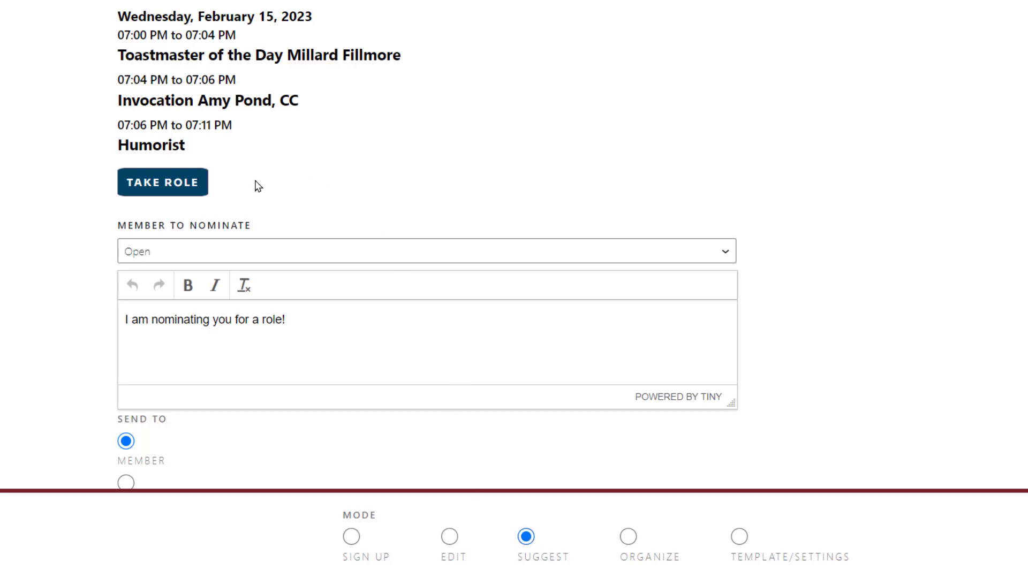
pyautogui.click(376, 252)
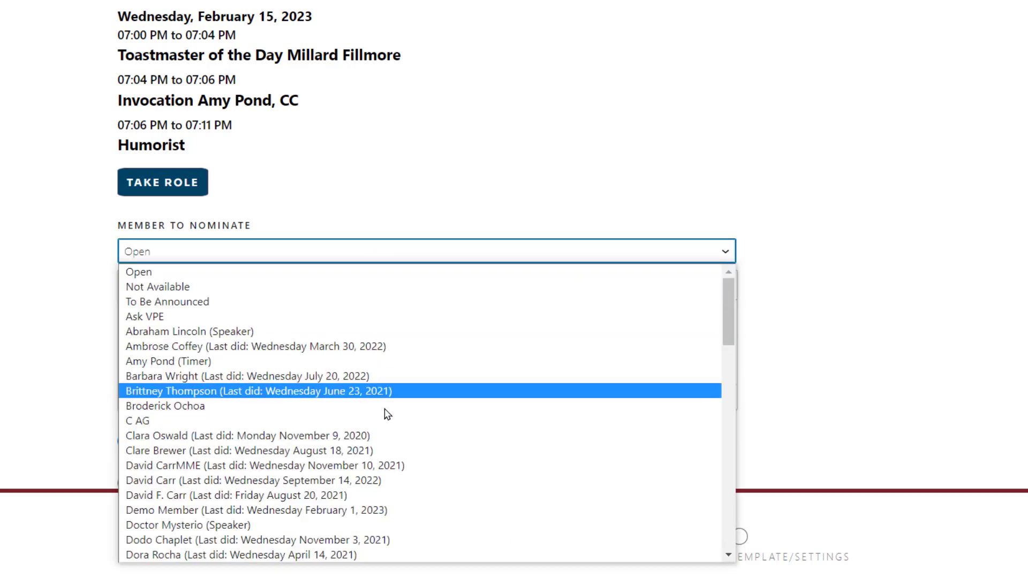
pyautogui.click(385, 452)
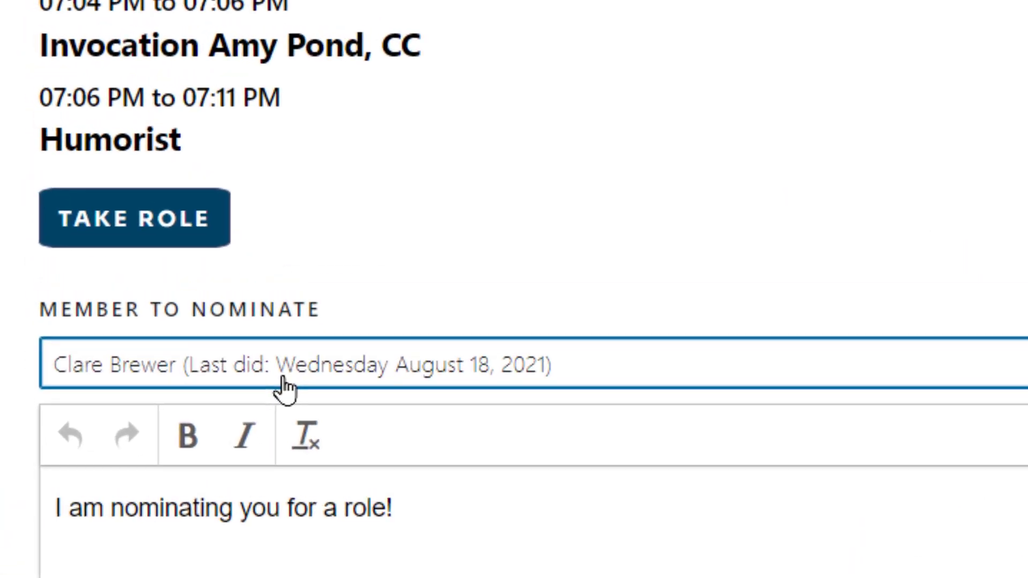
# Step: Extend the Humorist nomination message with the sentence "You haven't done this lately"
pyautogui.click(563, 499)
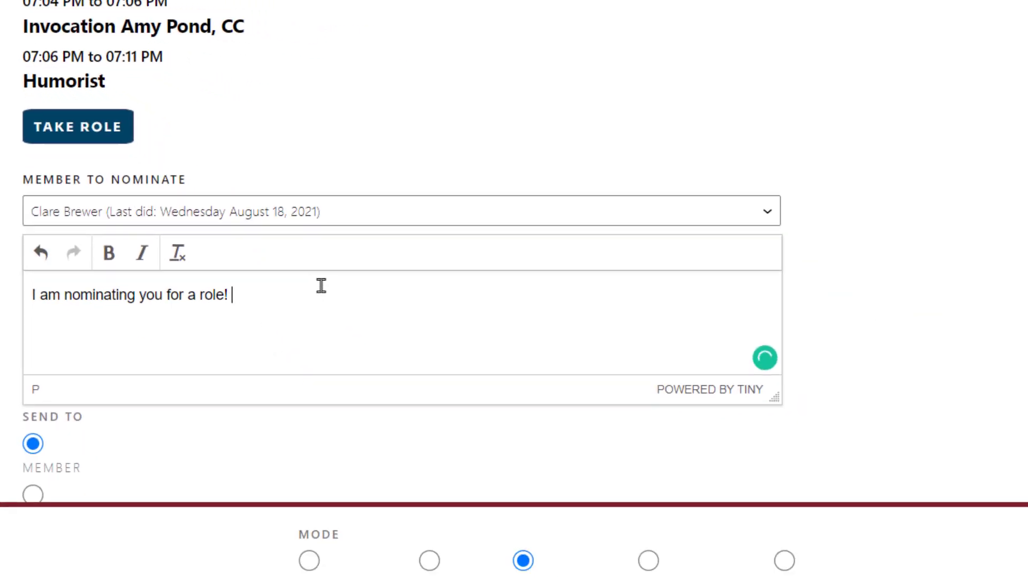
pyautogui.write("You haven't ddone tis")
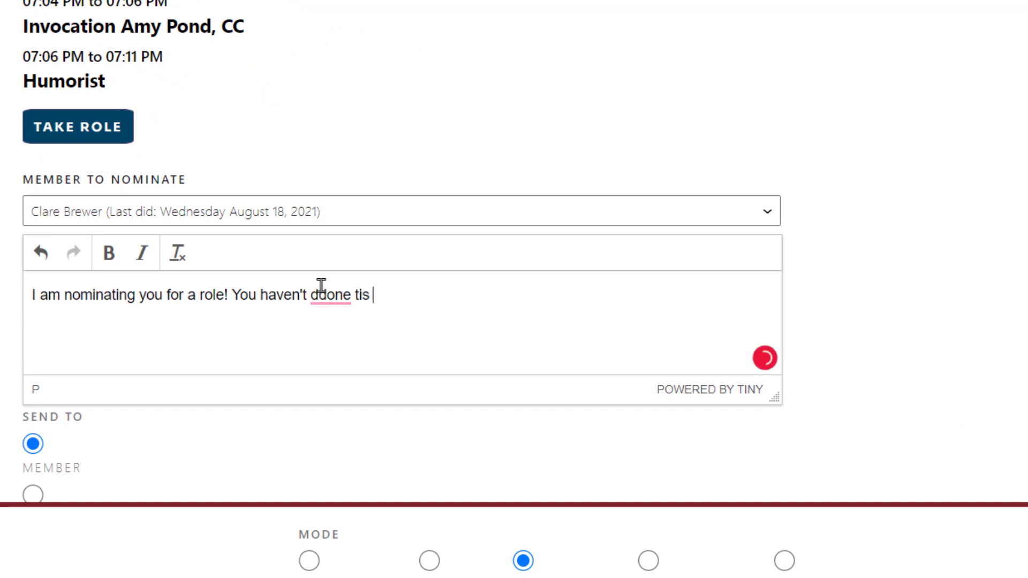
pyautogui.press('BackSpace')
pyautogui.press('BackSpace')
pyautogui.write('his i')
pyautogui.write('ately')
pyautogui.click(337, 290)
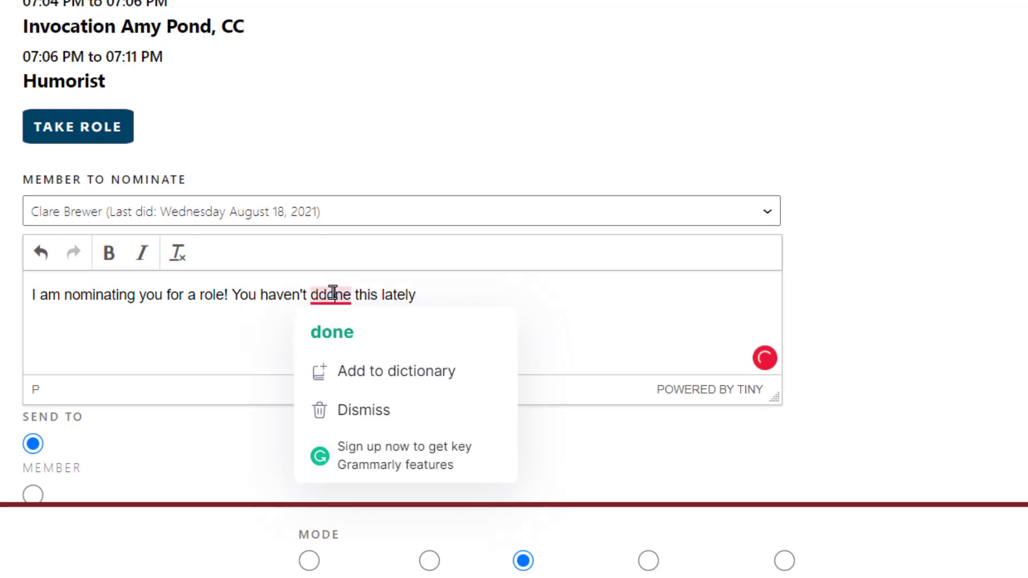
pyautogui.press('BackSpace')
pyautogui.press('BackSpace')
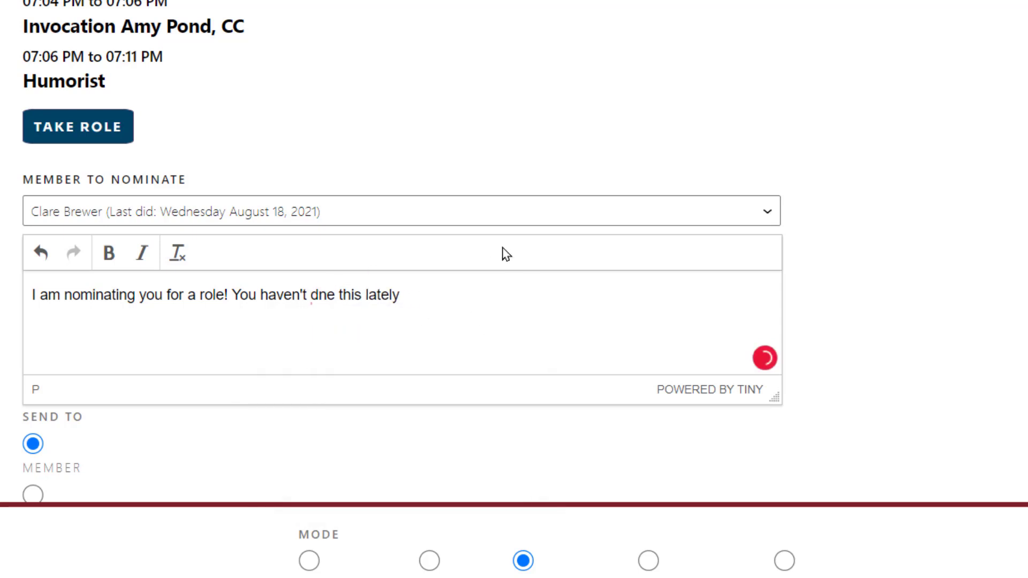
pyautogui.write('o')
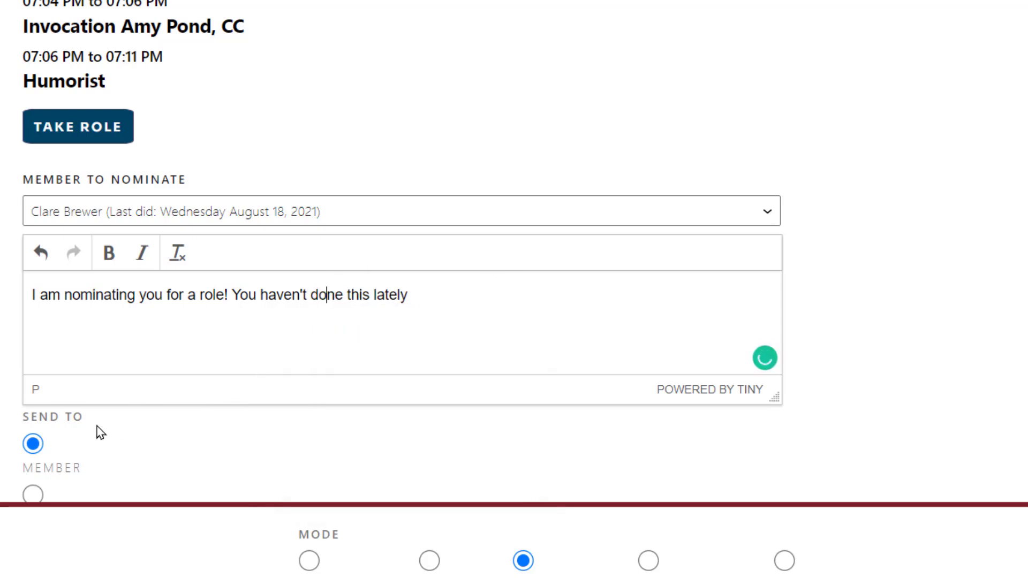
# Step: Send the Humorist suggestion to the nominated member only and review the sent message
pyautogui.scroll(-8, 625, 294)
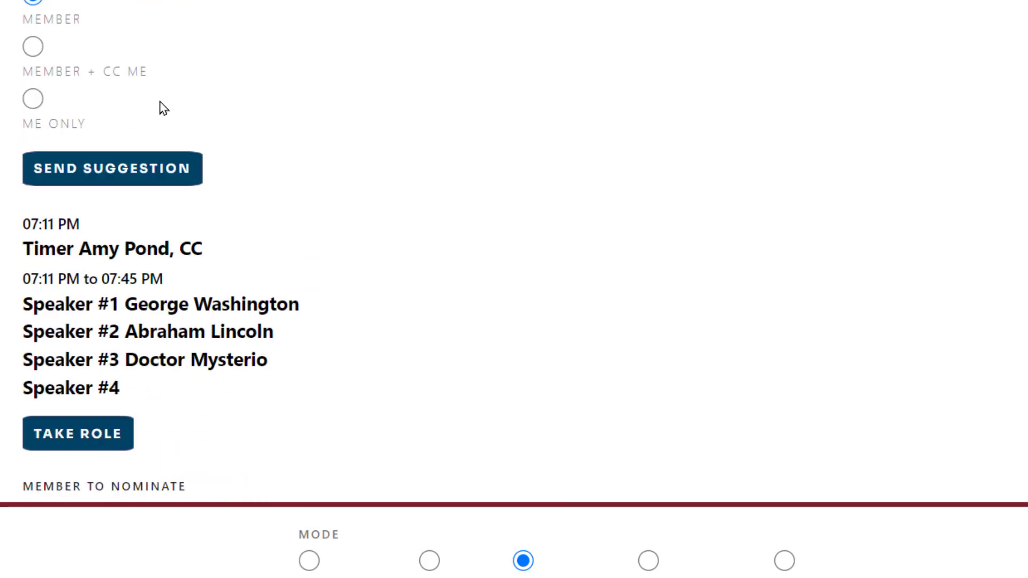
pyautogui.click(103, 178)
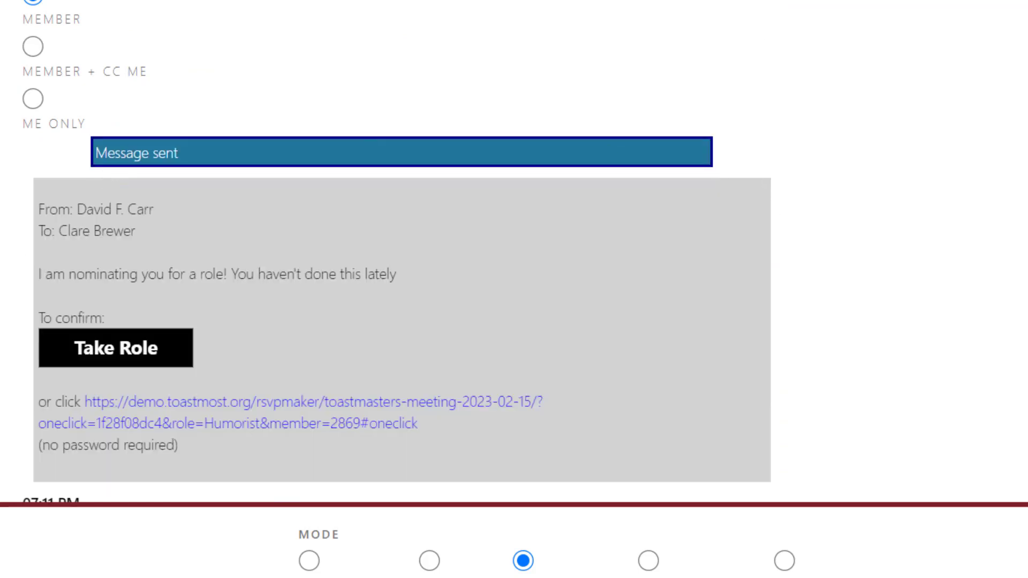
pyautogui.scroll(-5, 396, 252)
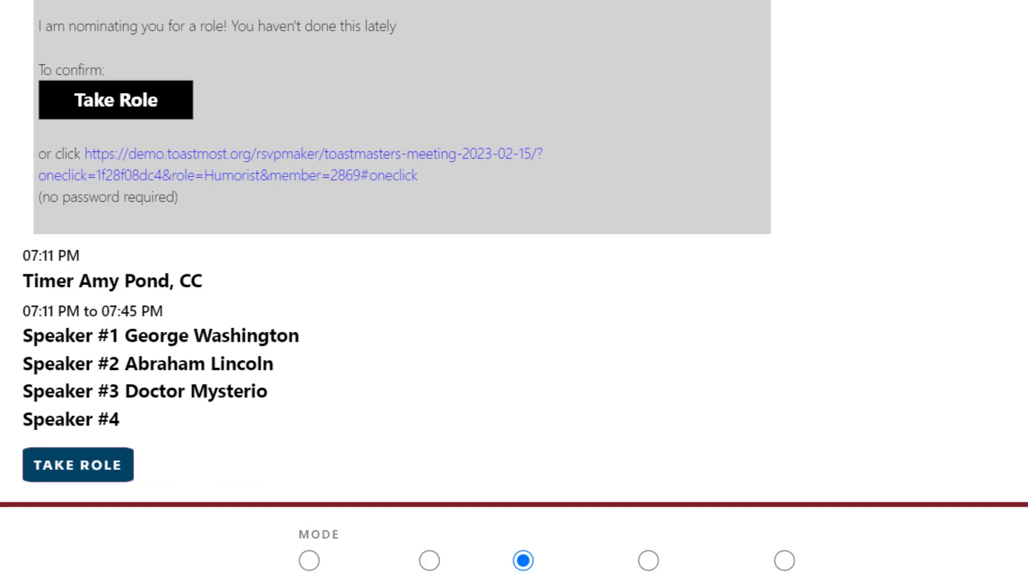
pyautogui.scroll(-5, 514, 251)
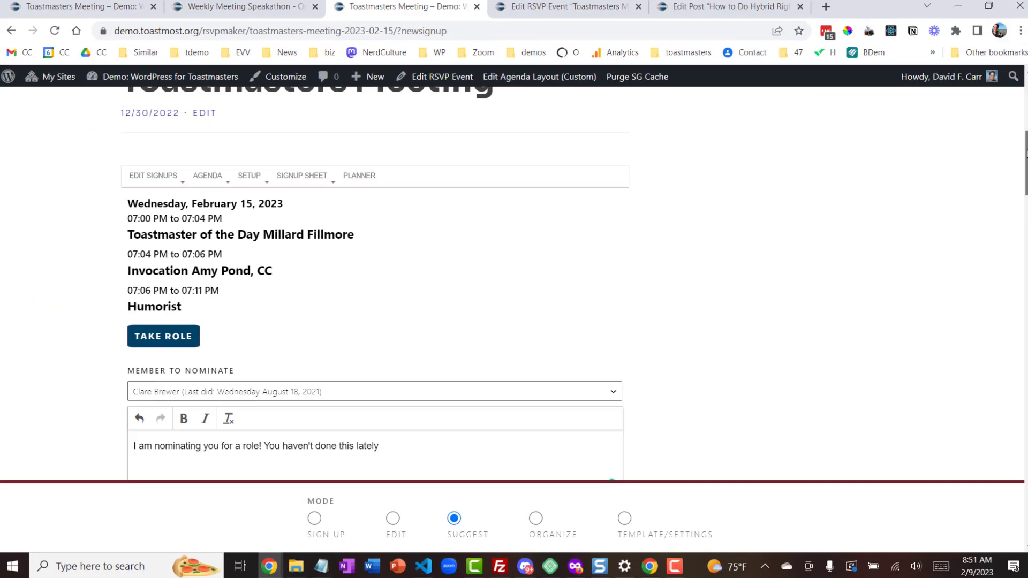
# Step: Open the email version of the agenda, examine the one-click signup links for open roles, and return to the signup form
pyautogui.moveTo(1027, 154); pyautogui.dragTo(1023, 166)
pyautogui.moveTo(208, 114)
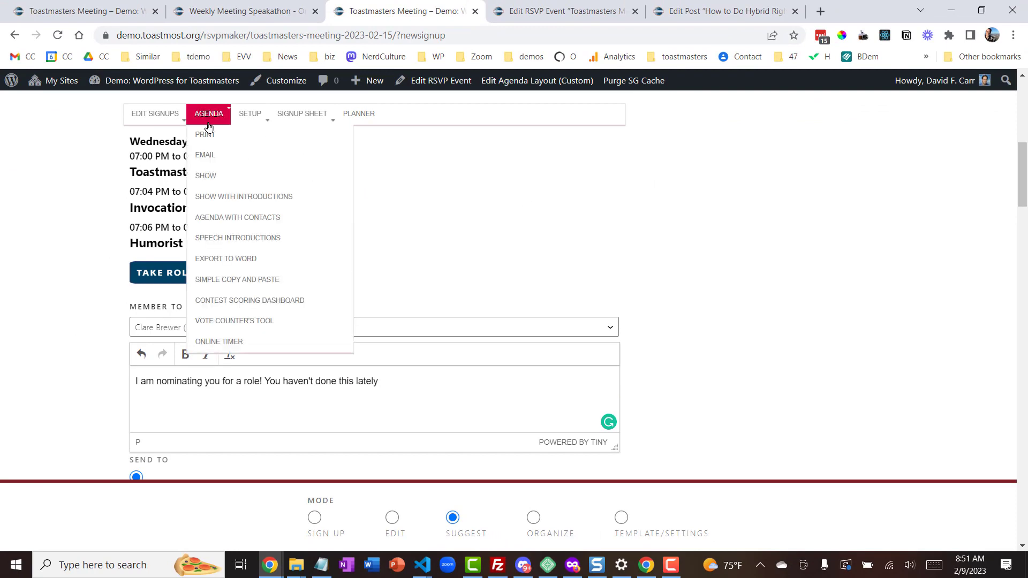
pyautogui.click(218, 158)
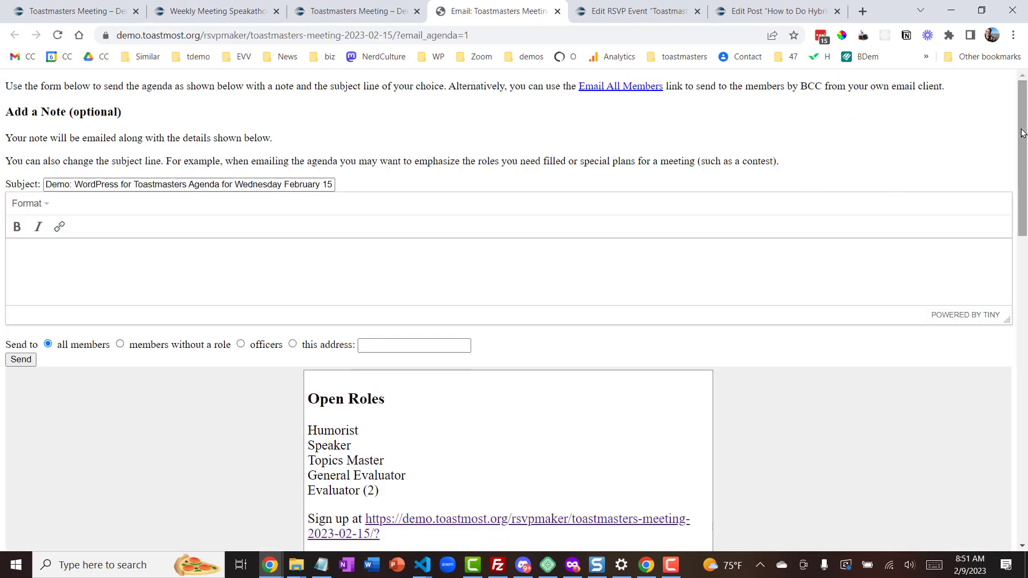
pyautogui.moveTo(1023, 132); pyautogui.dragTo(1003, 333)
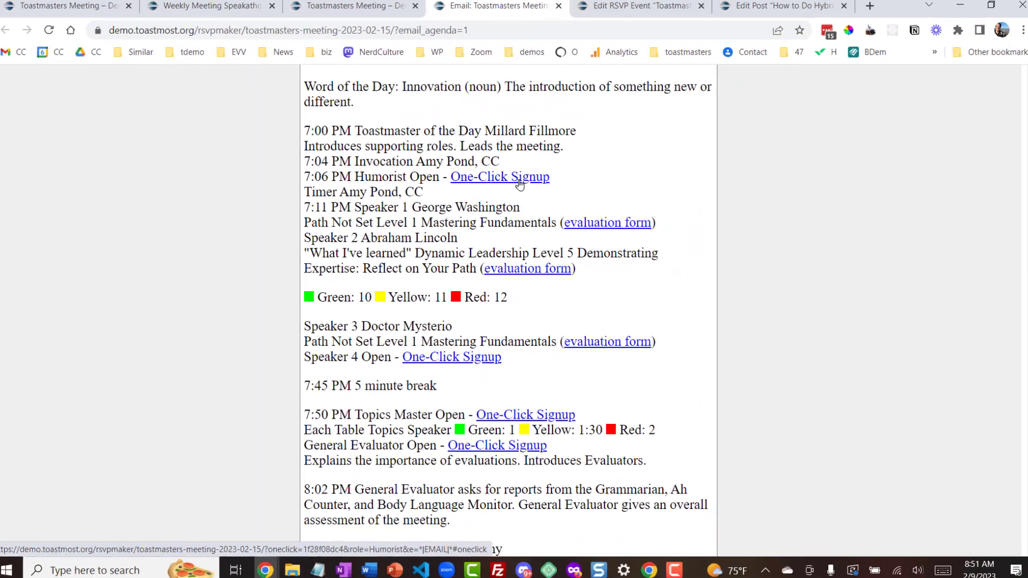
pyautogui.click(542, 84)
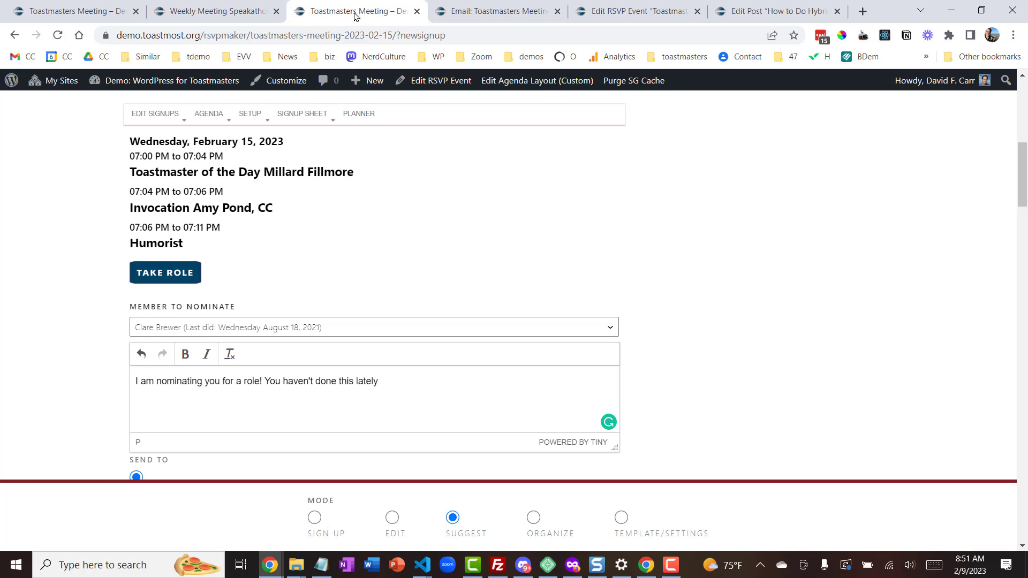
# Step: Apply this agenda's changes to the underlying Toastmasters Meeting template and open the Create/Update page for copying content to events
pyautogui.click(621, 518)
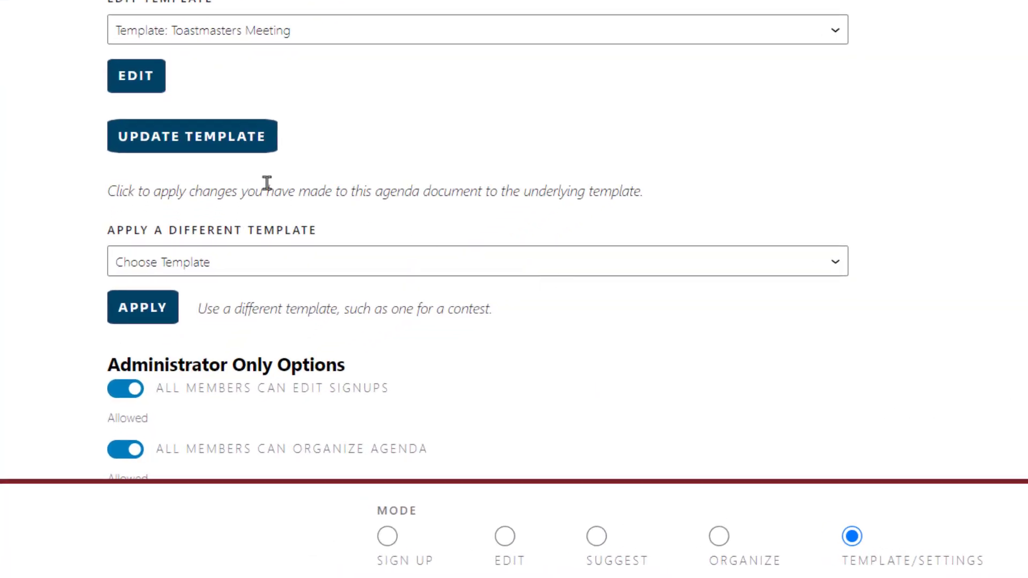
pyautogui.click(224, 138)
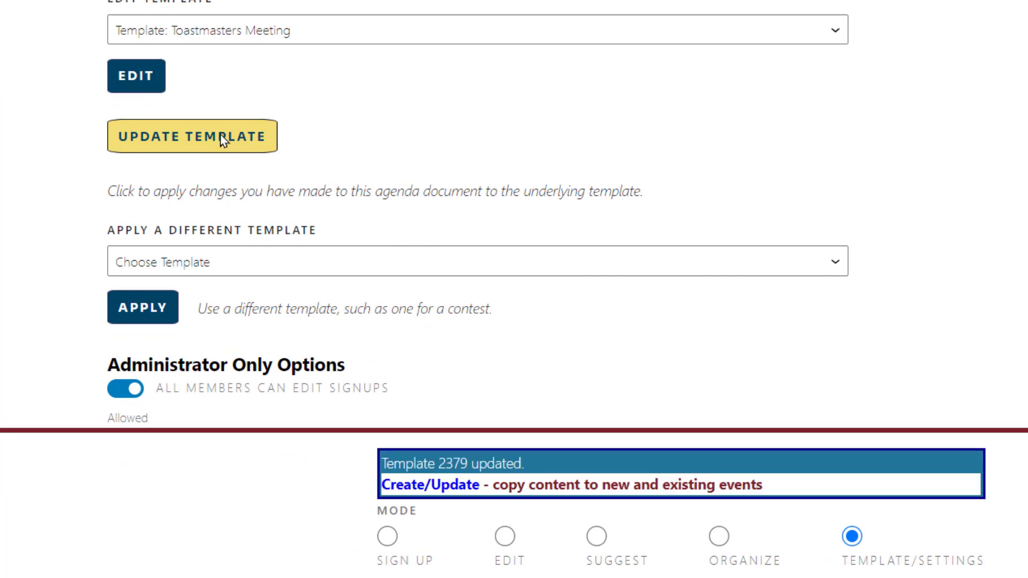
pyautogui.click(418, 485)
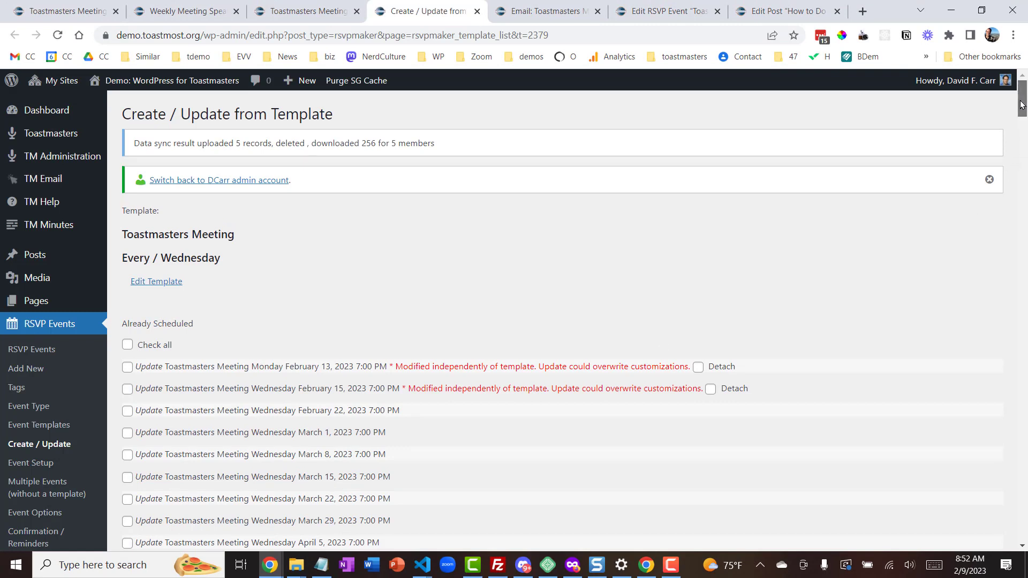
# Step: Select all already scheduled Toastmasters meetings and update them from the template
pyautogui.moveTo(1021, 104); pyautogui.dragTo(1021, 118)
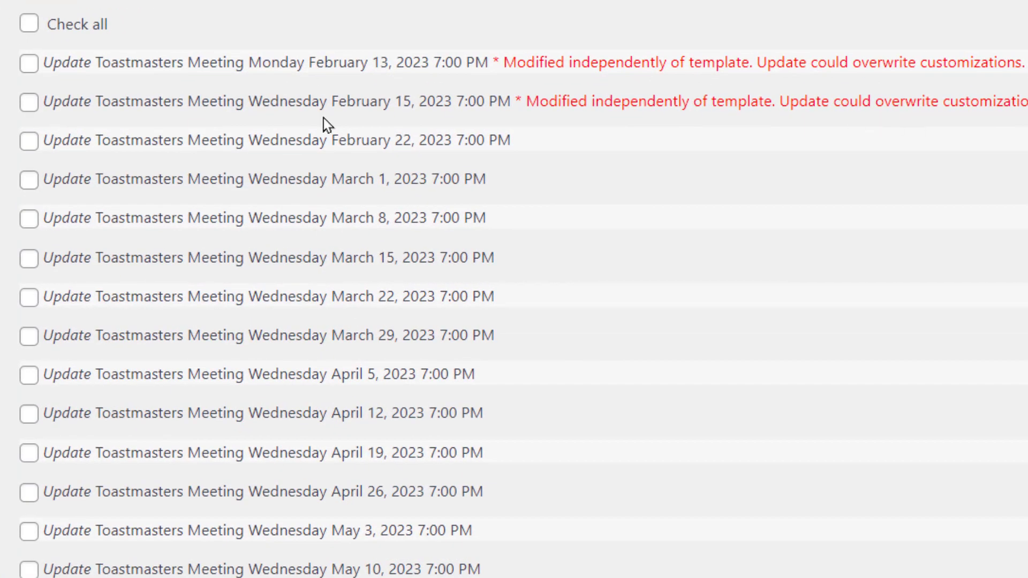
pyautogui.click(31, 25)
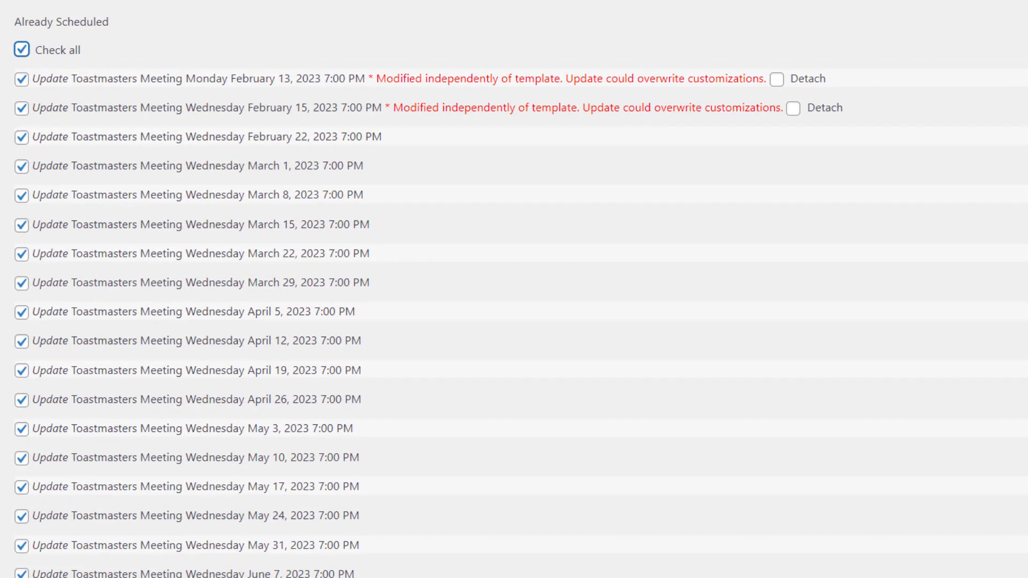
pyautogui.scroll(-9, 515, 289)
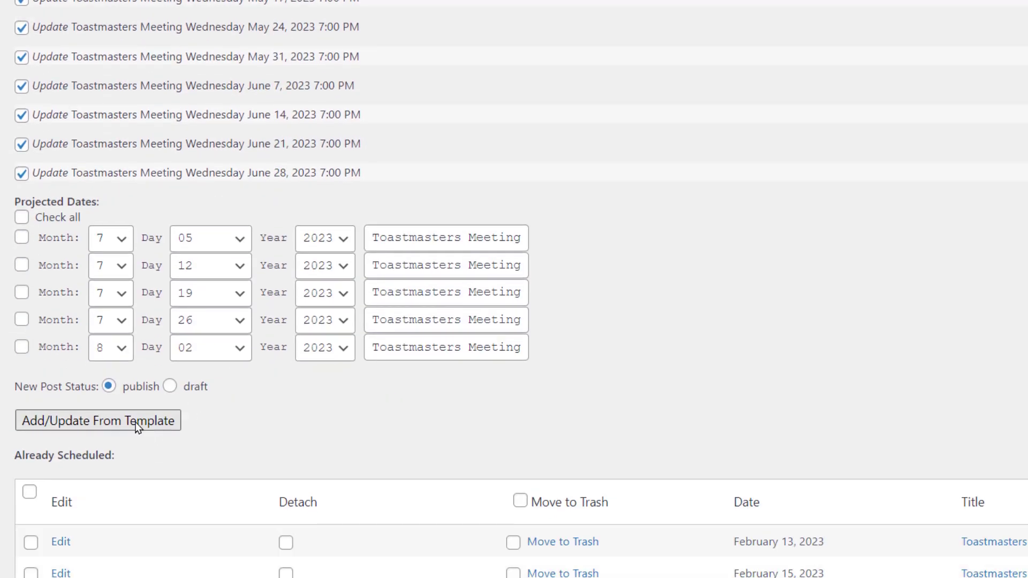
pyautogui.click(134, 422)
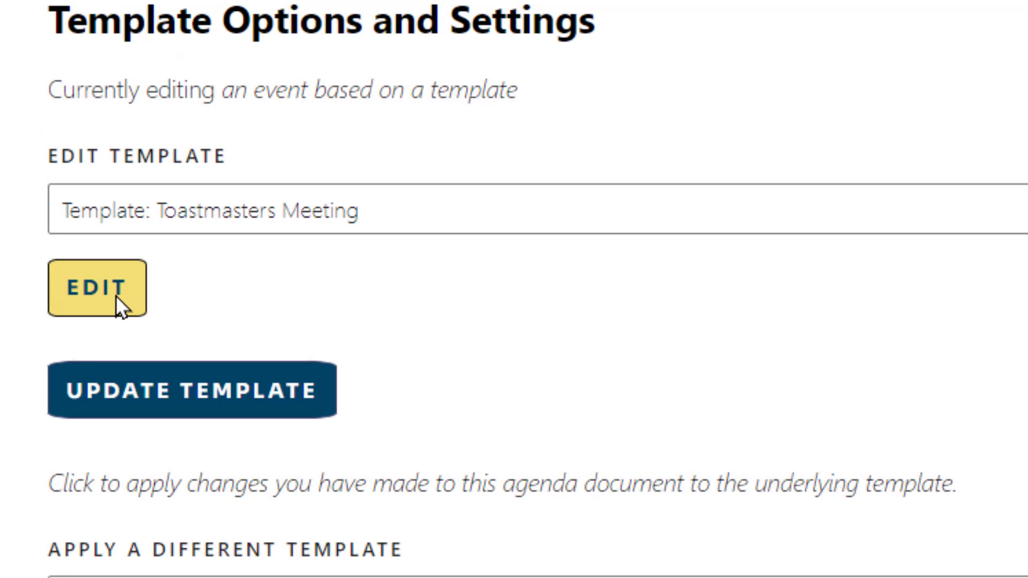
# Step: Load the Toastmasters Meeting template for editing, view it in Organize mode, and return to the template settings
pyautogui.click(116, 295)
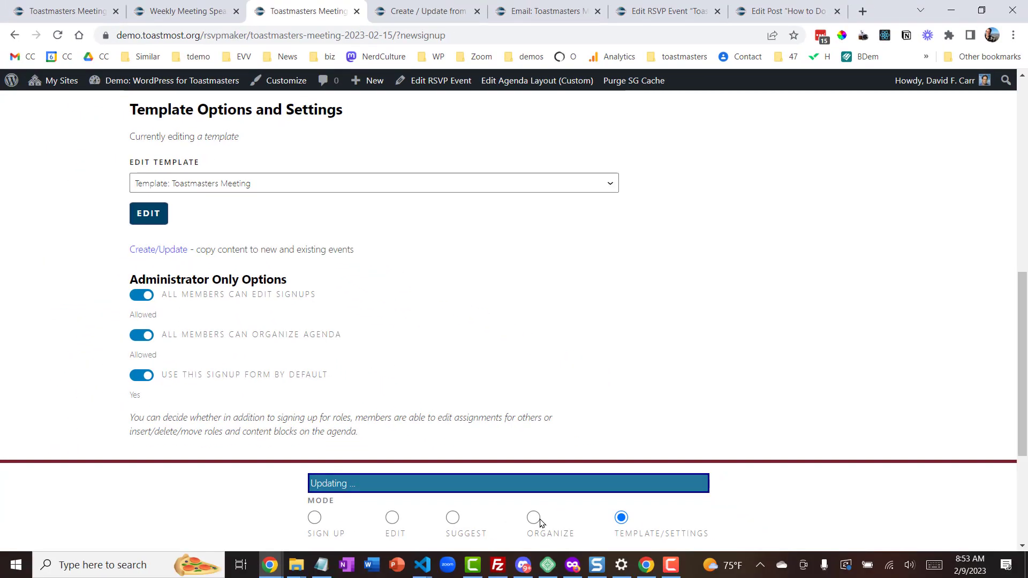
pyautogui.click(534, 518)
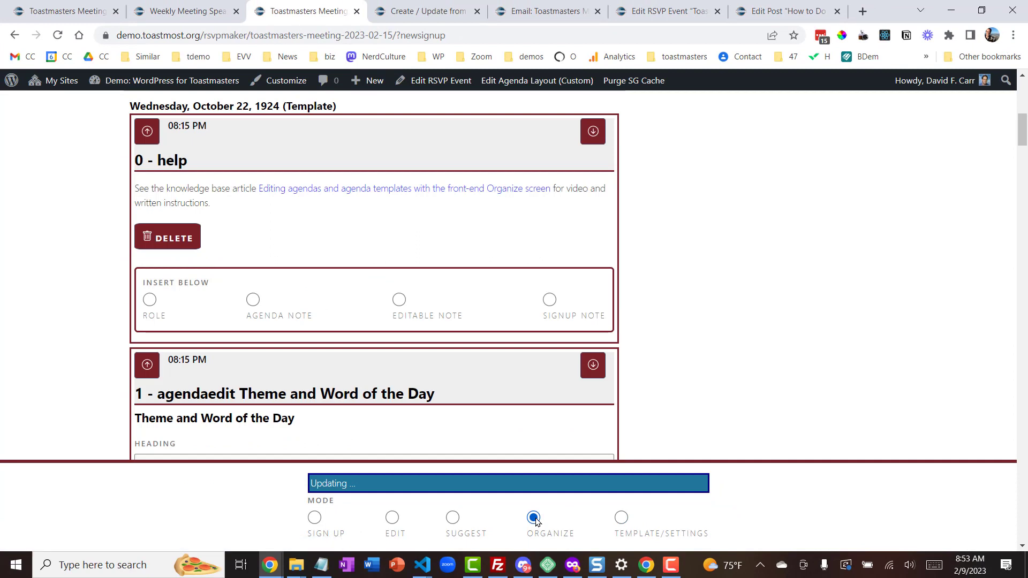
pyautogui.click(621, 518)
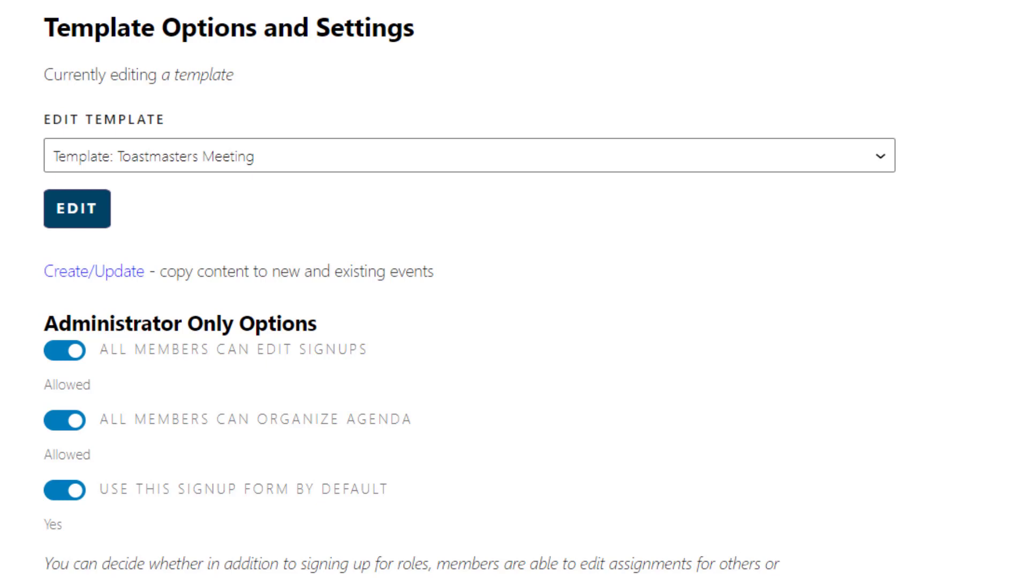
# Step: Prohibit all members from editing signups and organizing the agenda, and allow both again
pyautogui.click(53, 352)
pyautogui.click(54, 423)
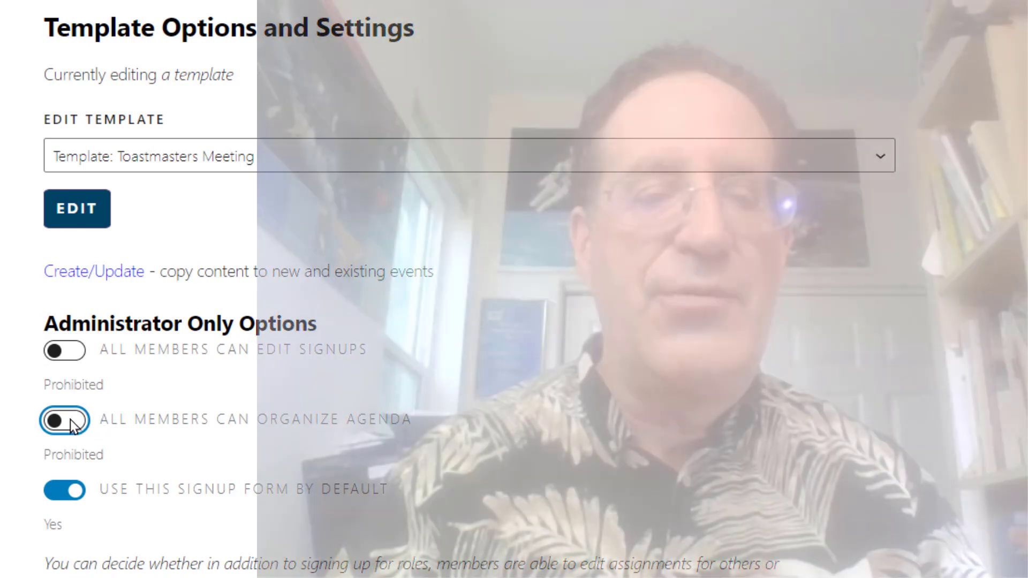
pyautogui.click(70, 420)
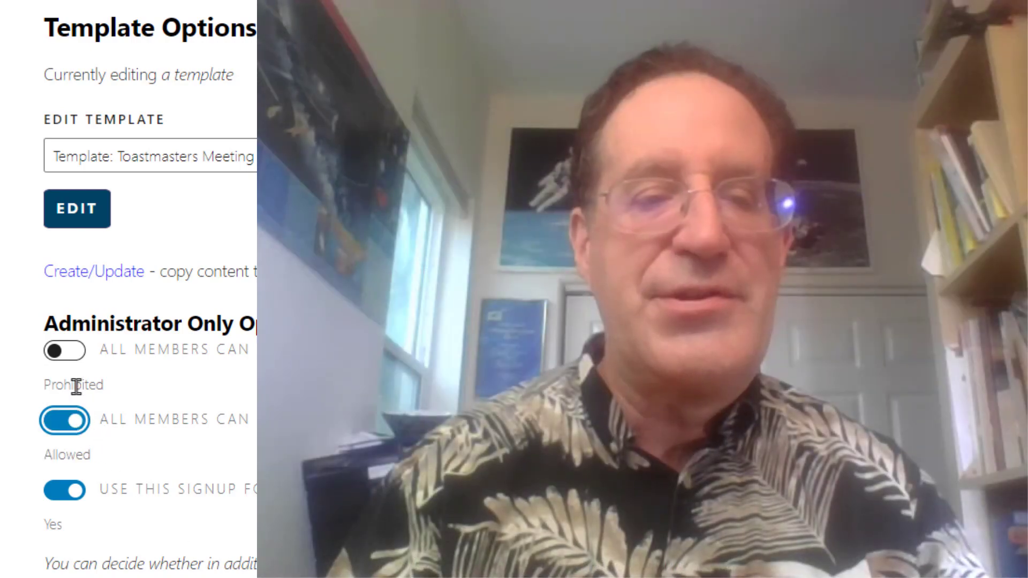
pyautogui.click(76, 351)
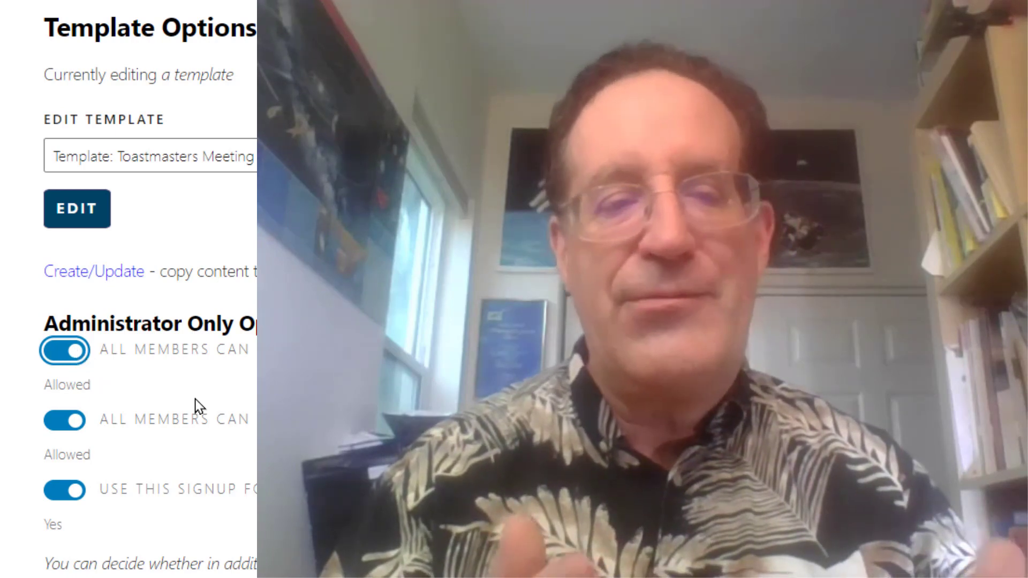